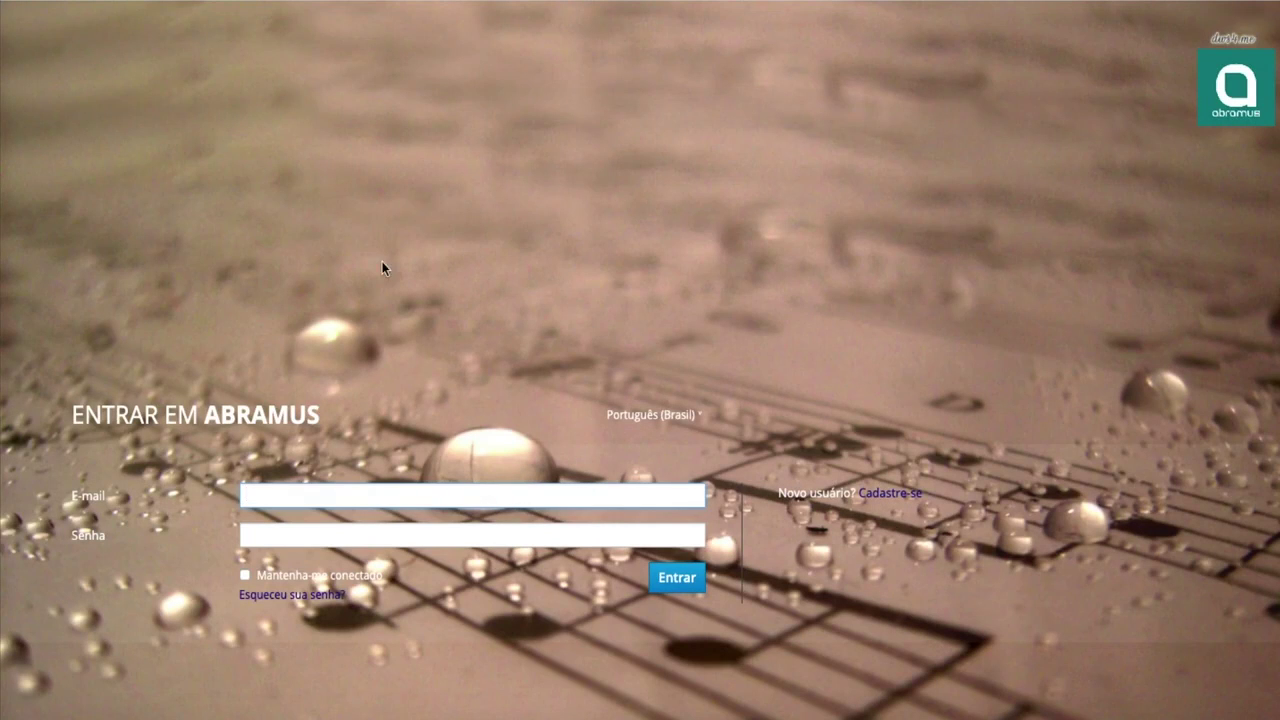
Step: Visit the new-user registration and password recovery pages, then return to the sign-in form
left_click(886, 500)
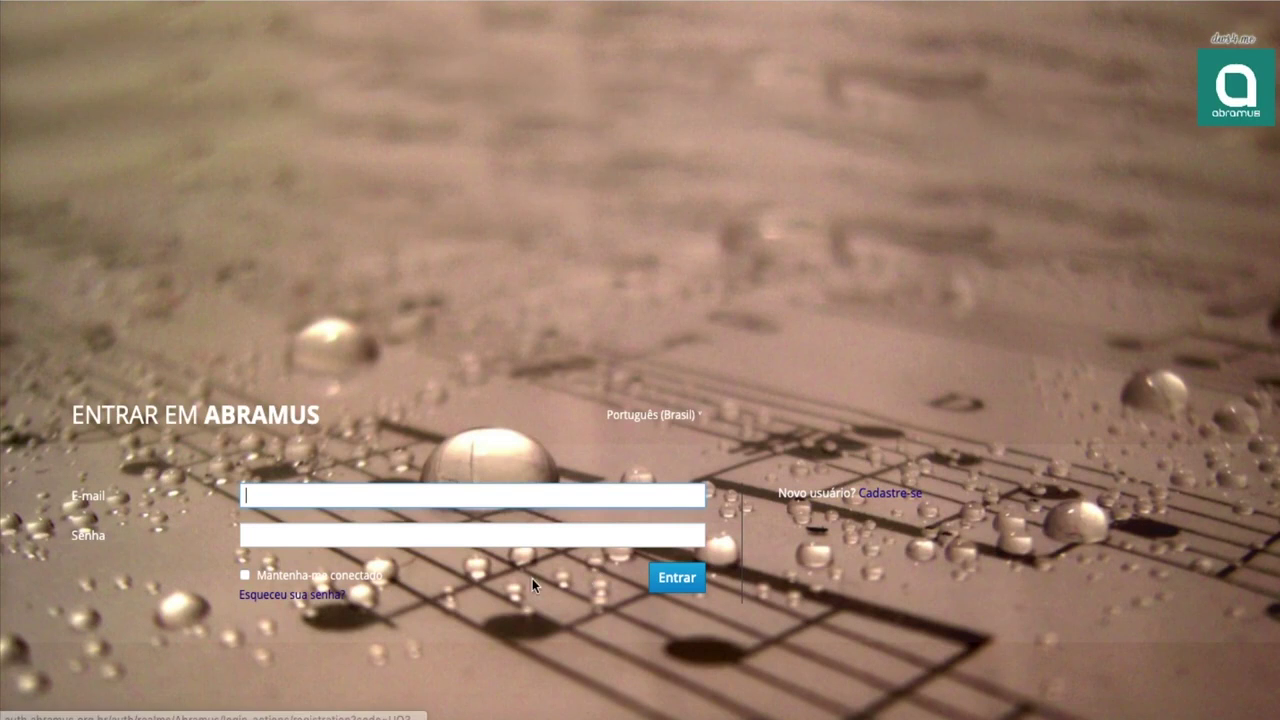
left_click(279, 596)
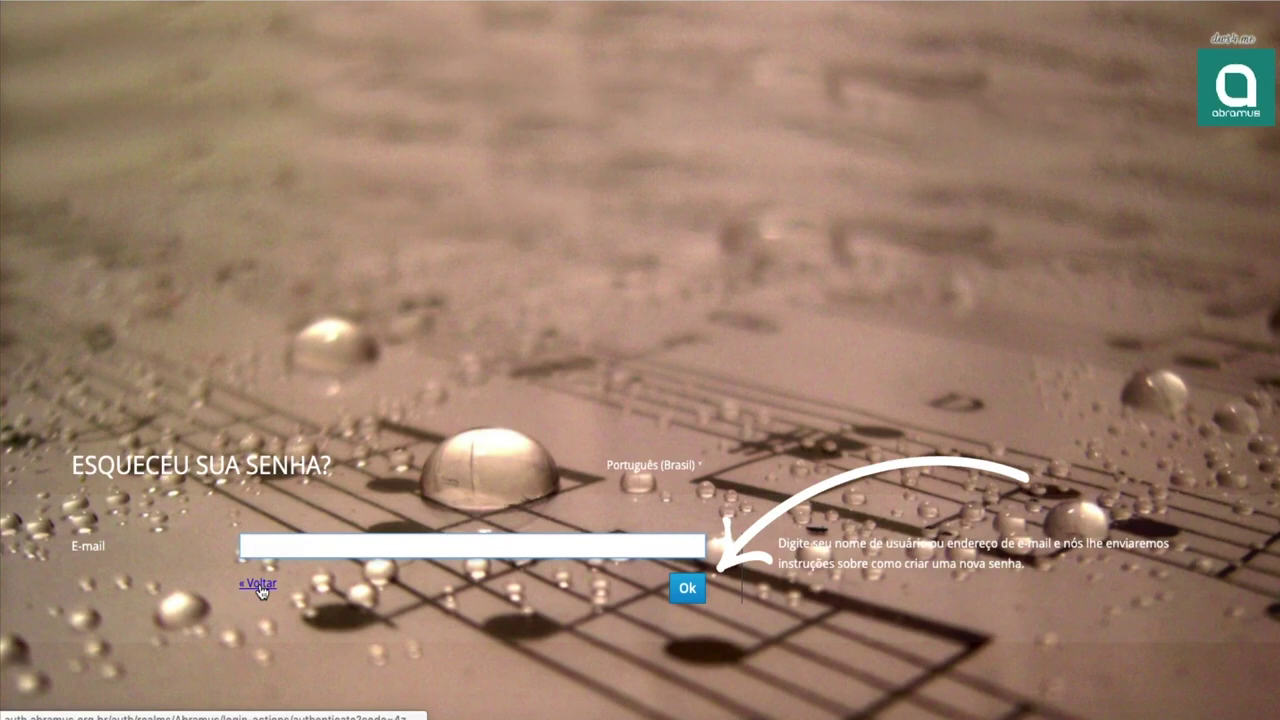
left_click(260, 591)
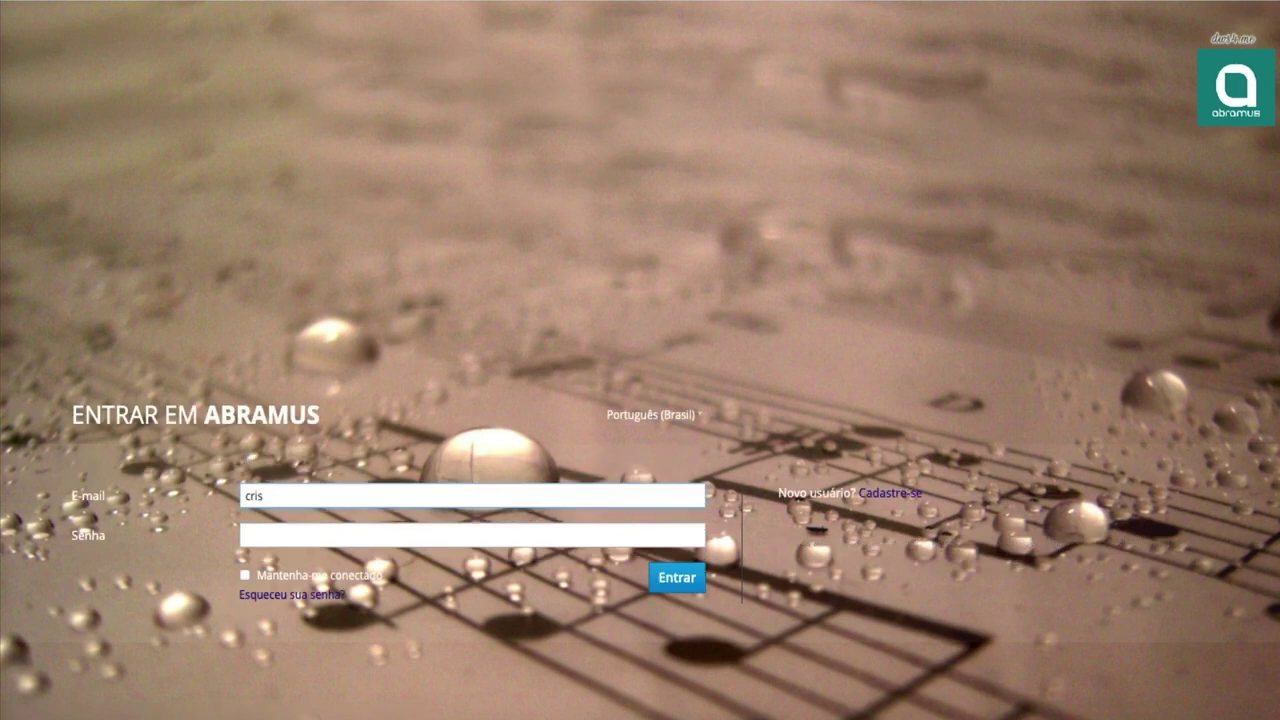
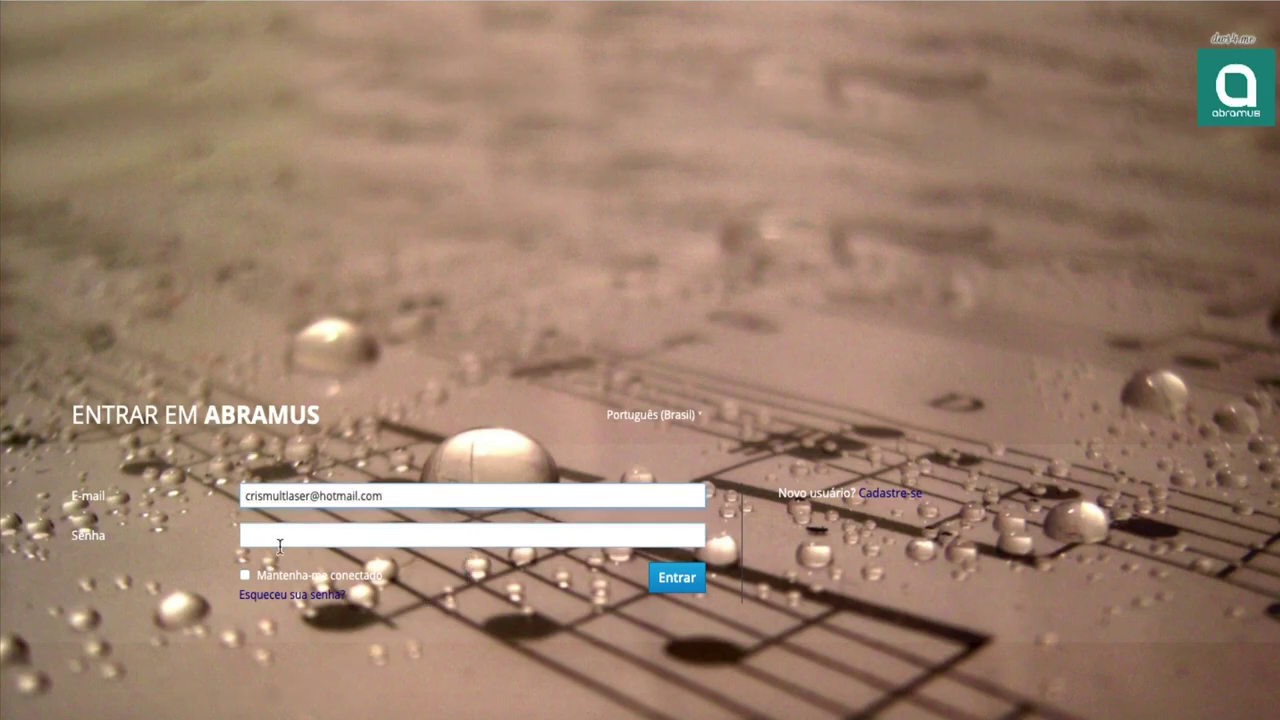
Step: Sign in to the portal with the account e-mail and password
left_click(258, 535)
type("•••••••••")
left_click(677, 577)
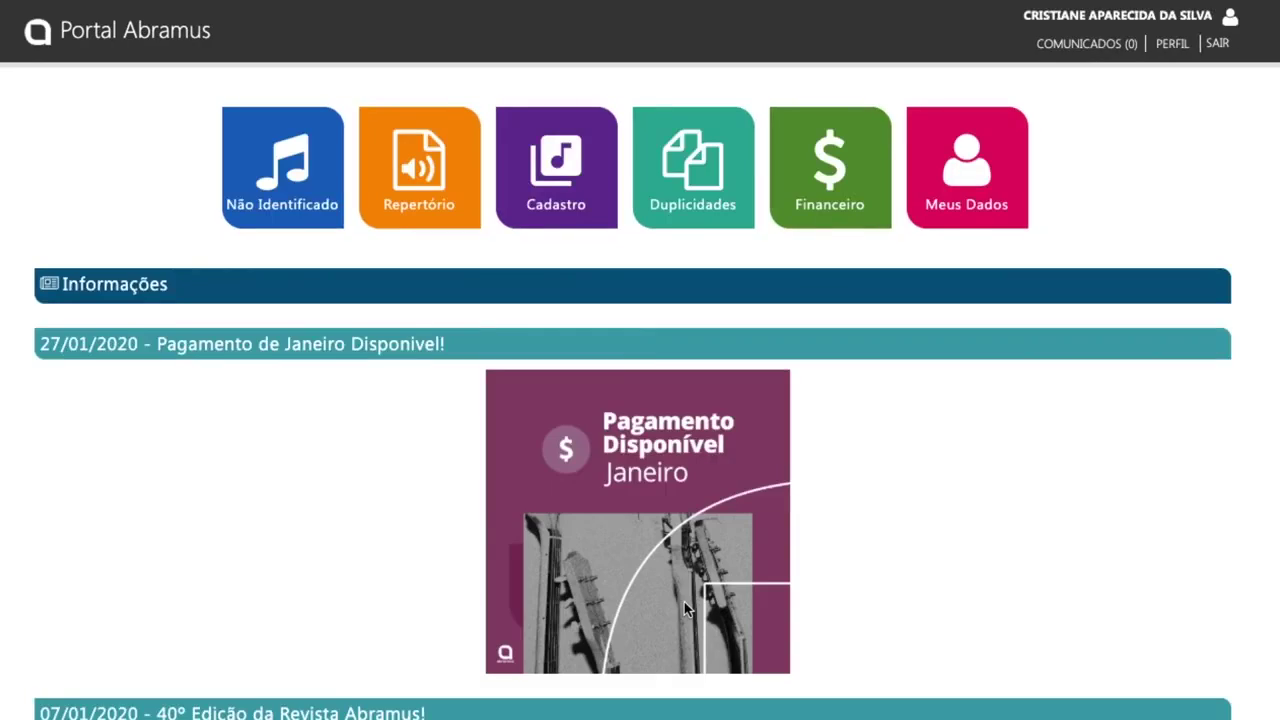
Step: Create a new FONOGRAMA registration from Cadastro and search existing works for 'teste'
left_click(580, 206)
left_click(128, 97)
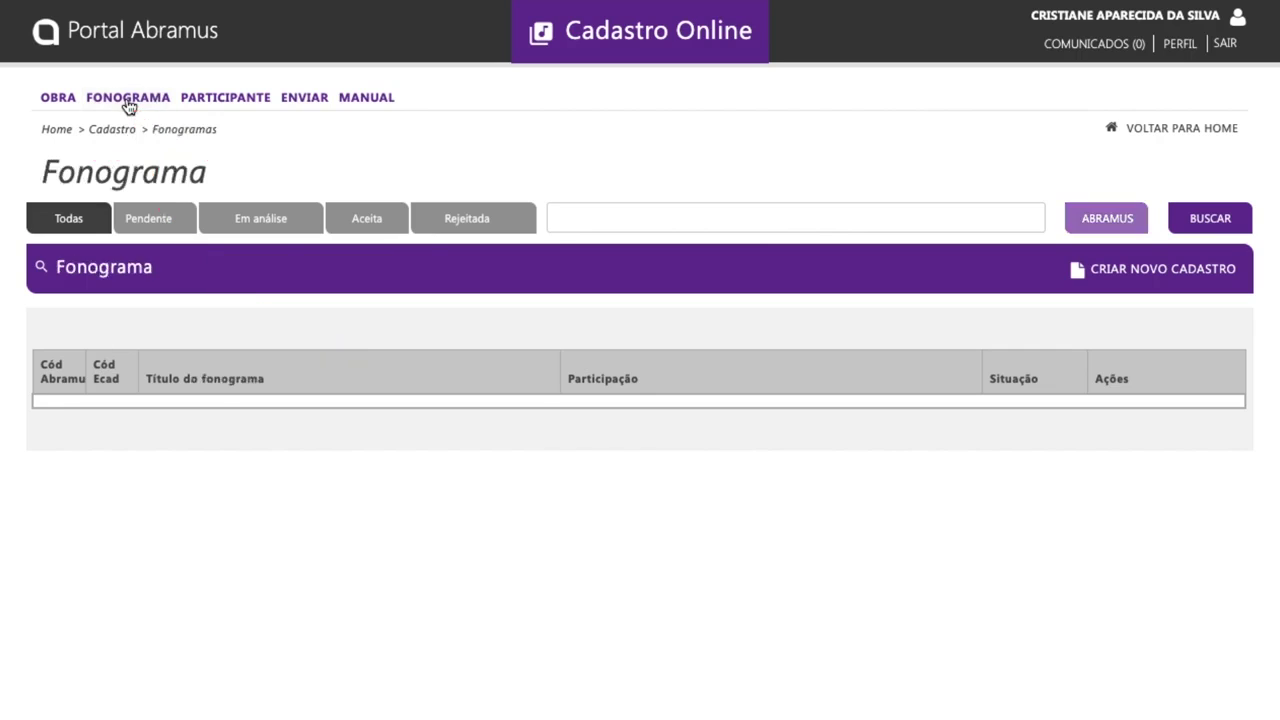
left_click(1127, 267)
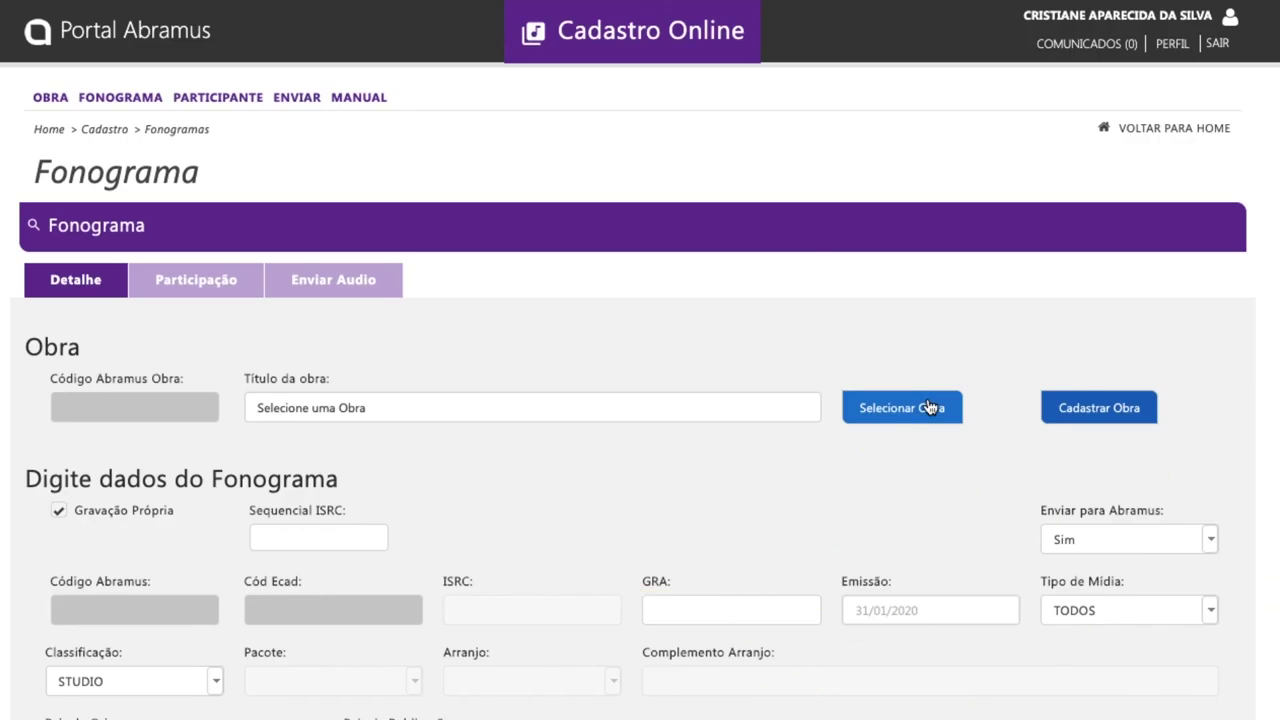
left_click(929, 407)
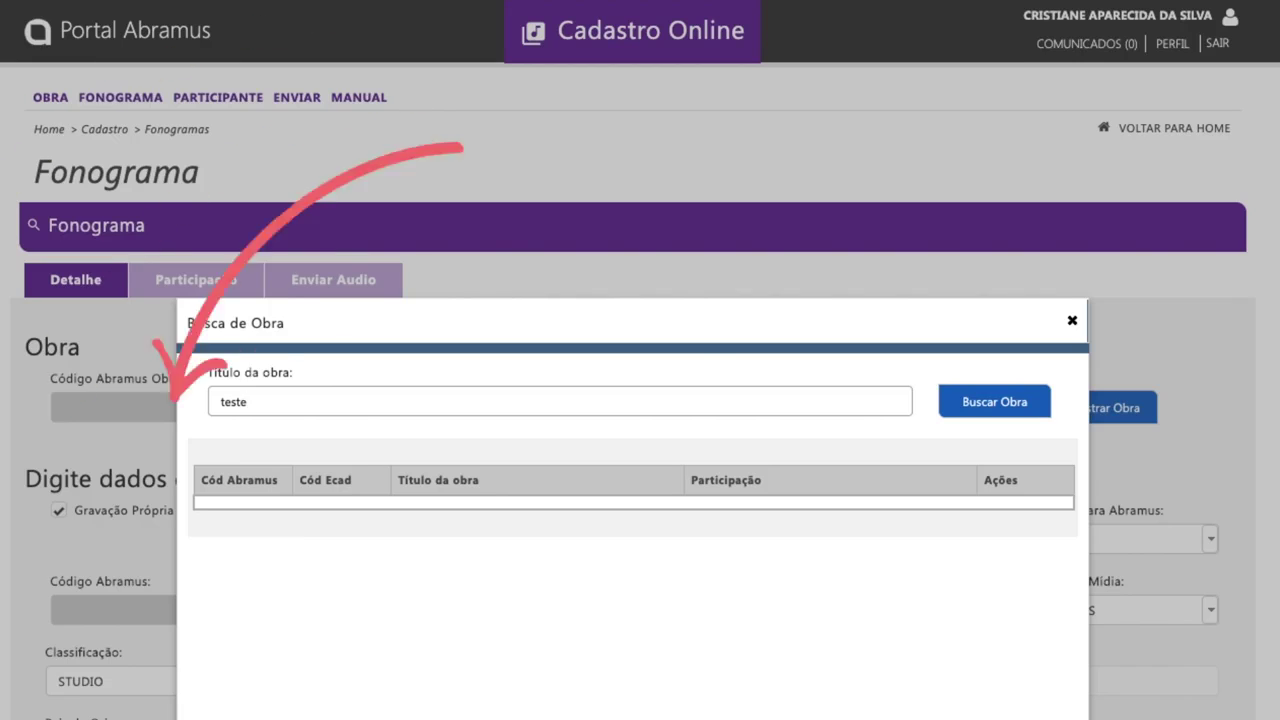
left_click(972, 404)
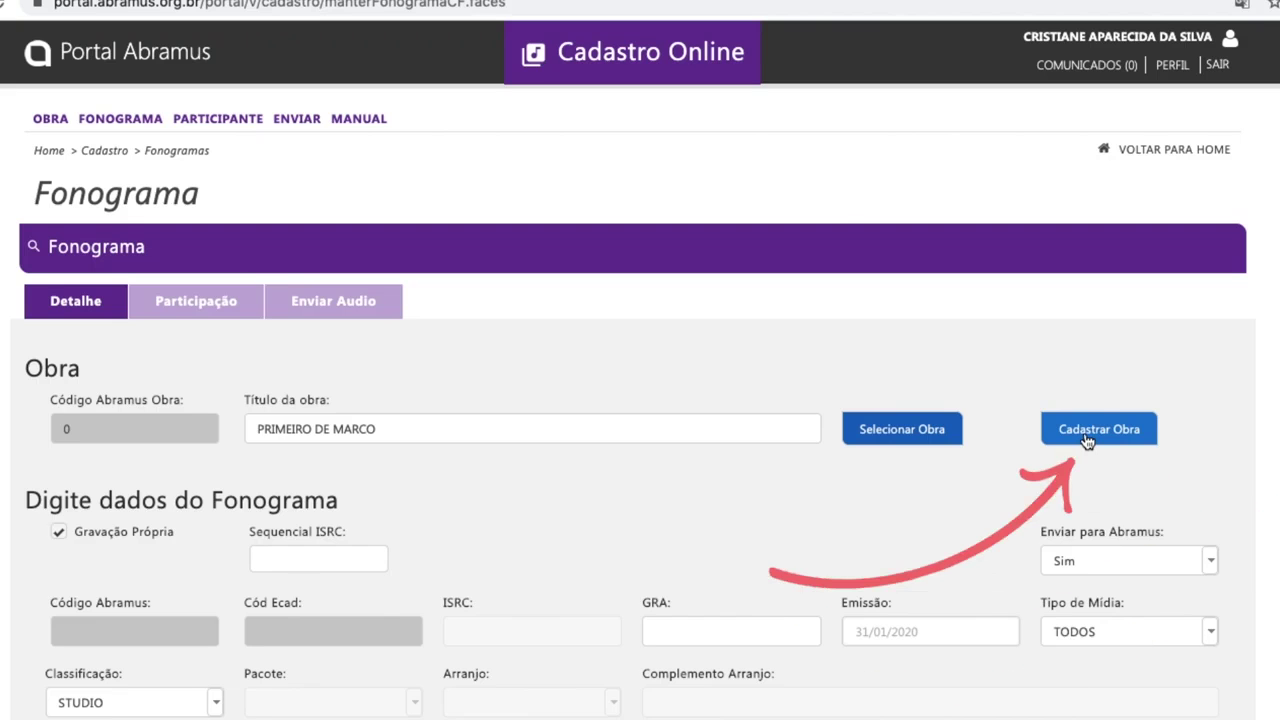
Step: Begin registering a new work from the Fonograma form with Cadastrar Obra
left_click(1086, 438)
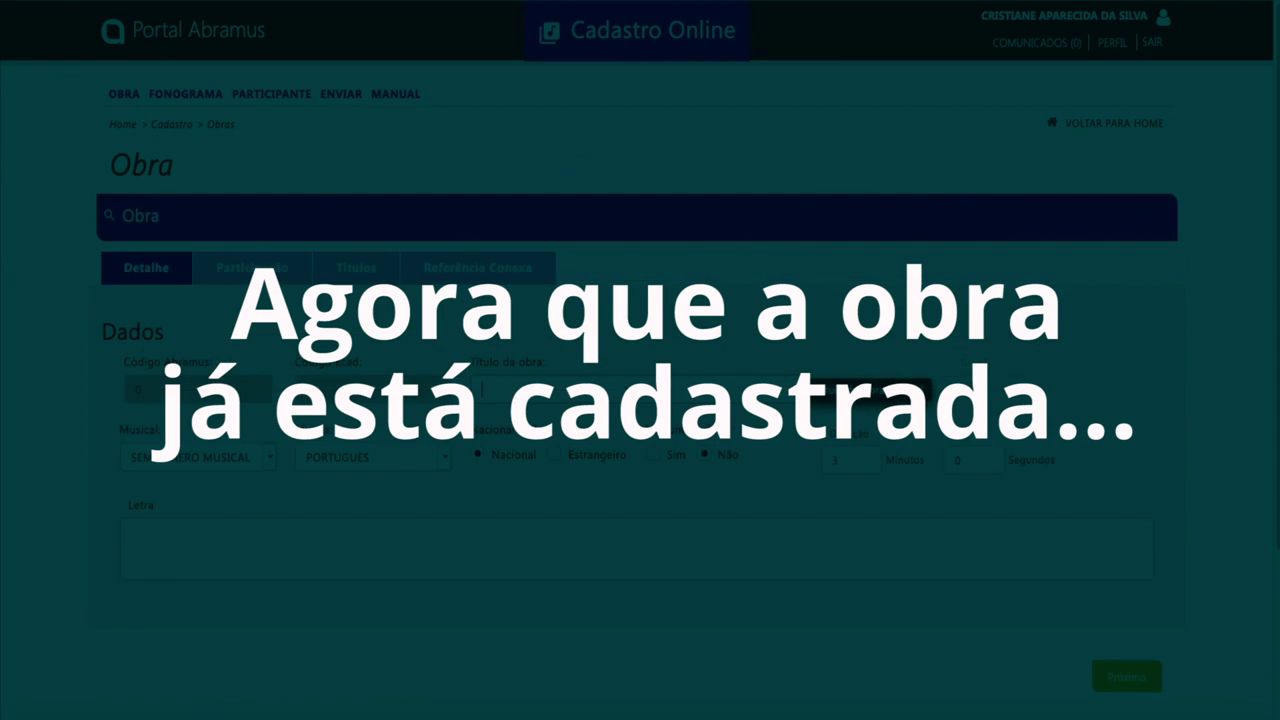
Step: Set the work's genre to ROCK/POP and search the works list for 'primeiro de marco'
left_click(269, 458)
left_click(188, 506)
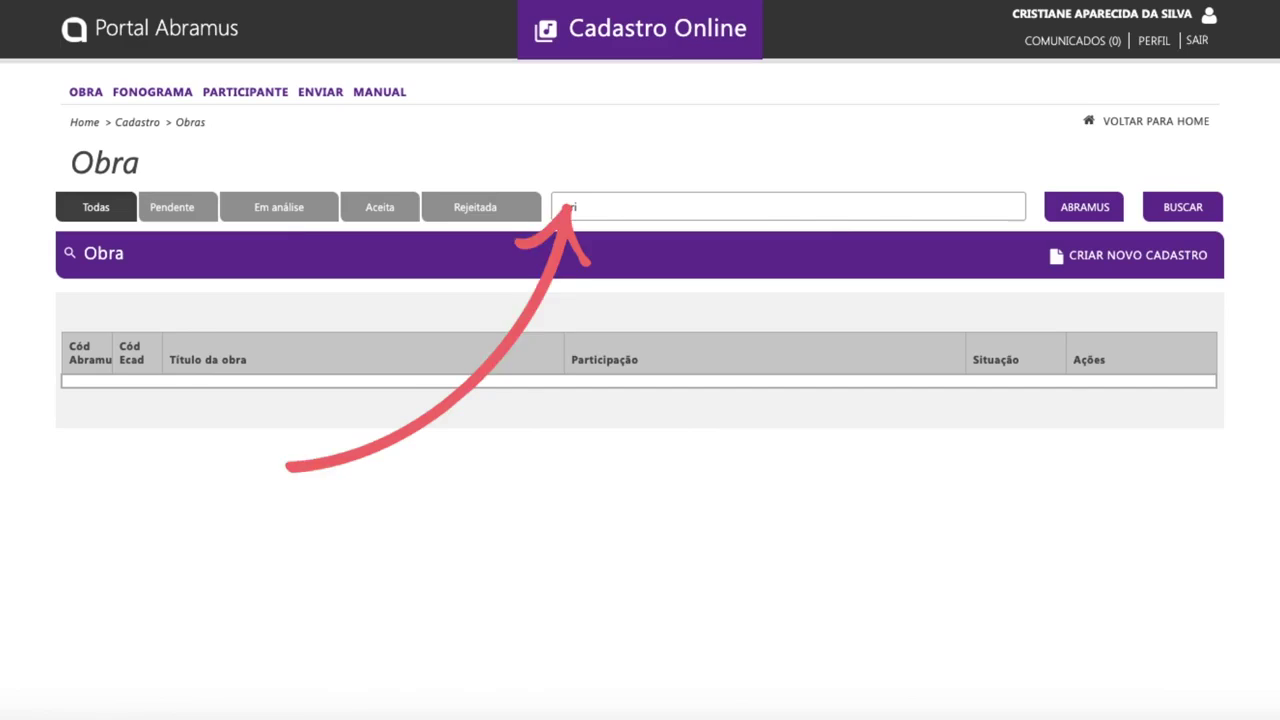
type("primeiro de mar")
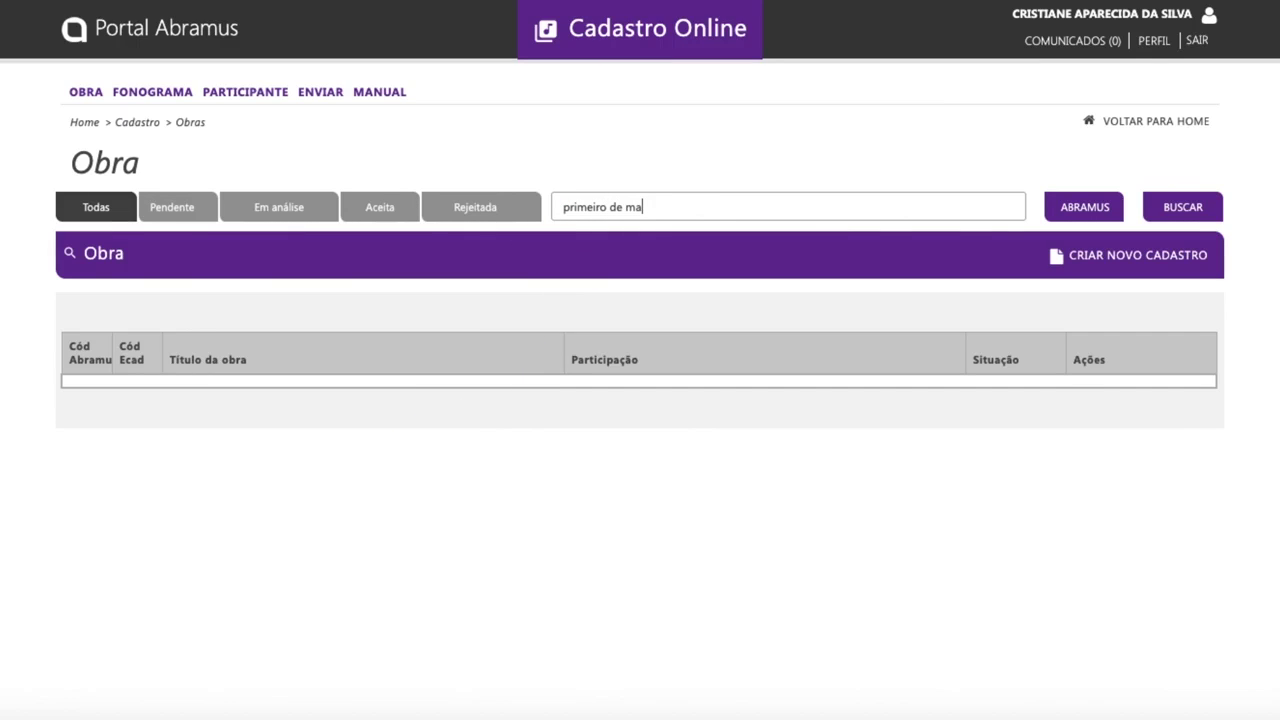
type("co")
left_click(1172, 216)
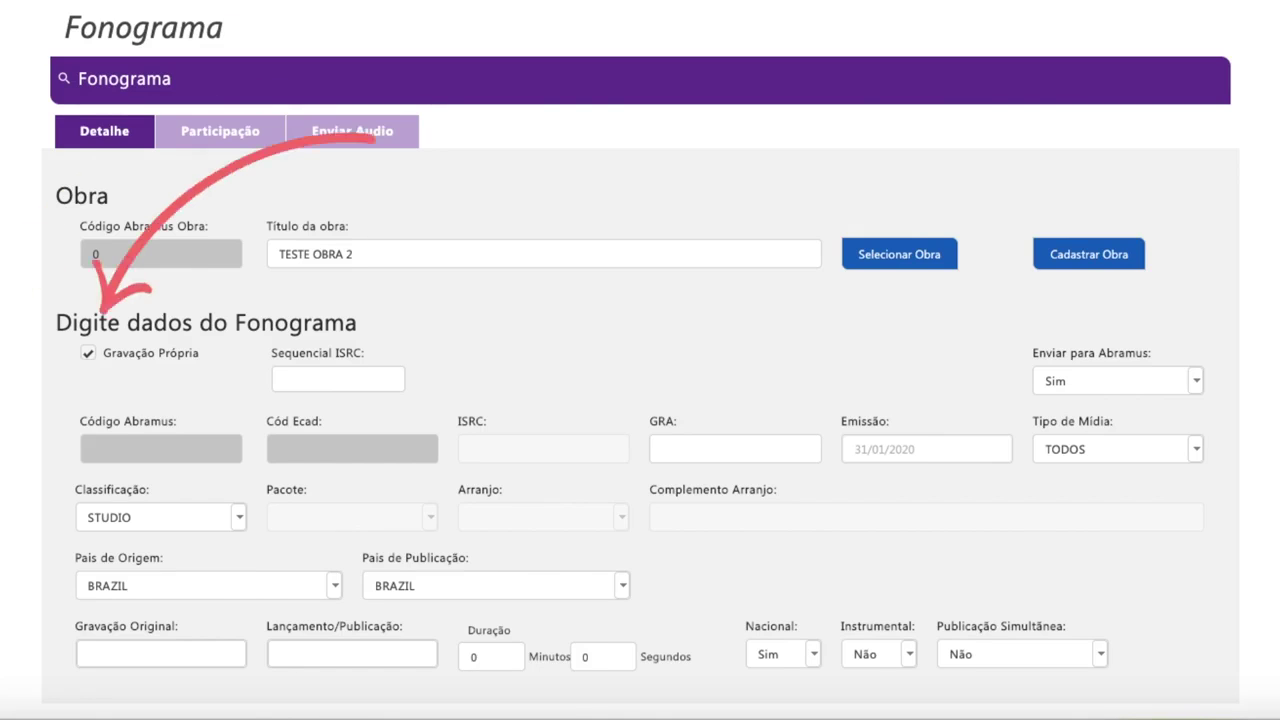
Step: Untick Gravação Própria and enter ISRC 'usxxx200000' for the phonogram
left_click(88, 353)
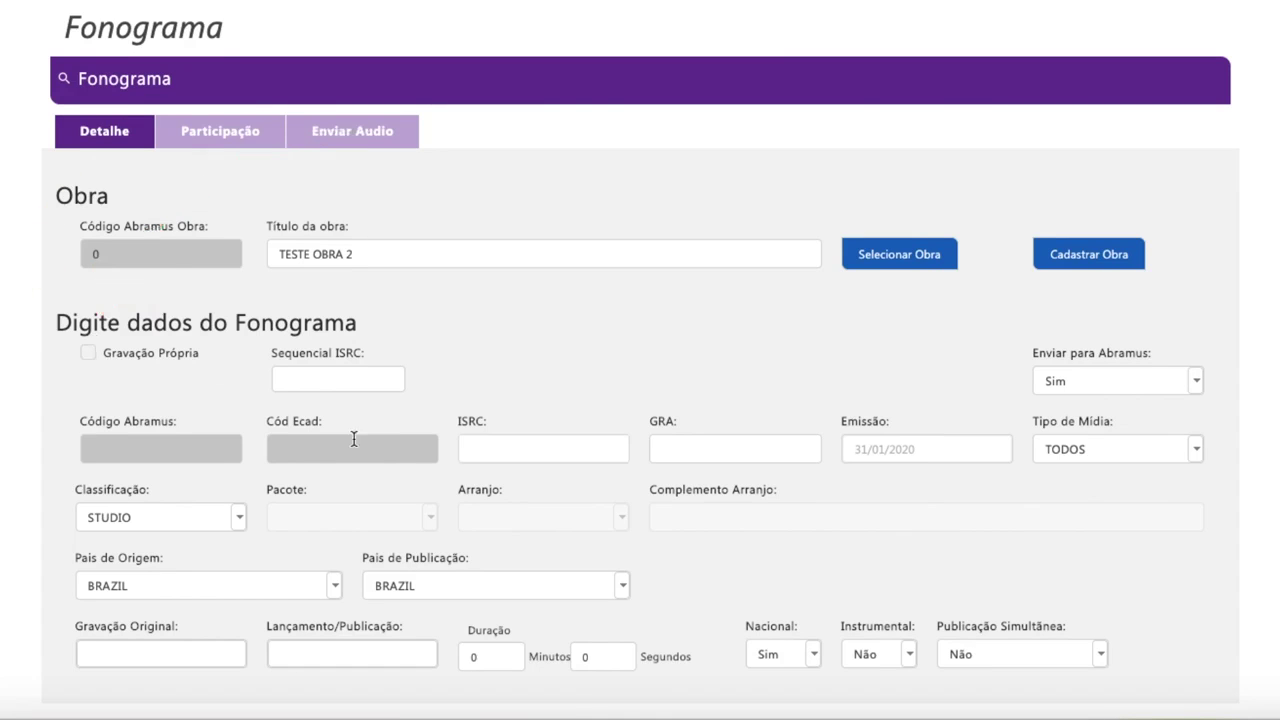
left_click(480, 449)
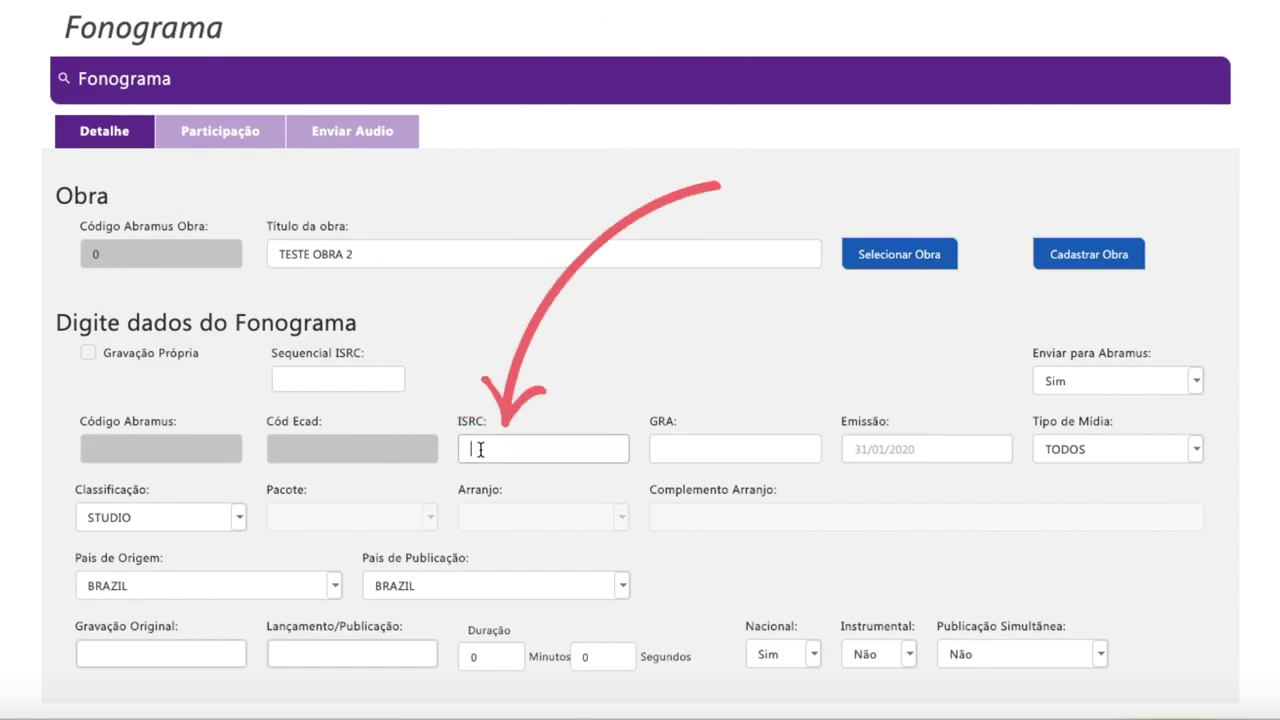
type("usxxx")
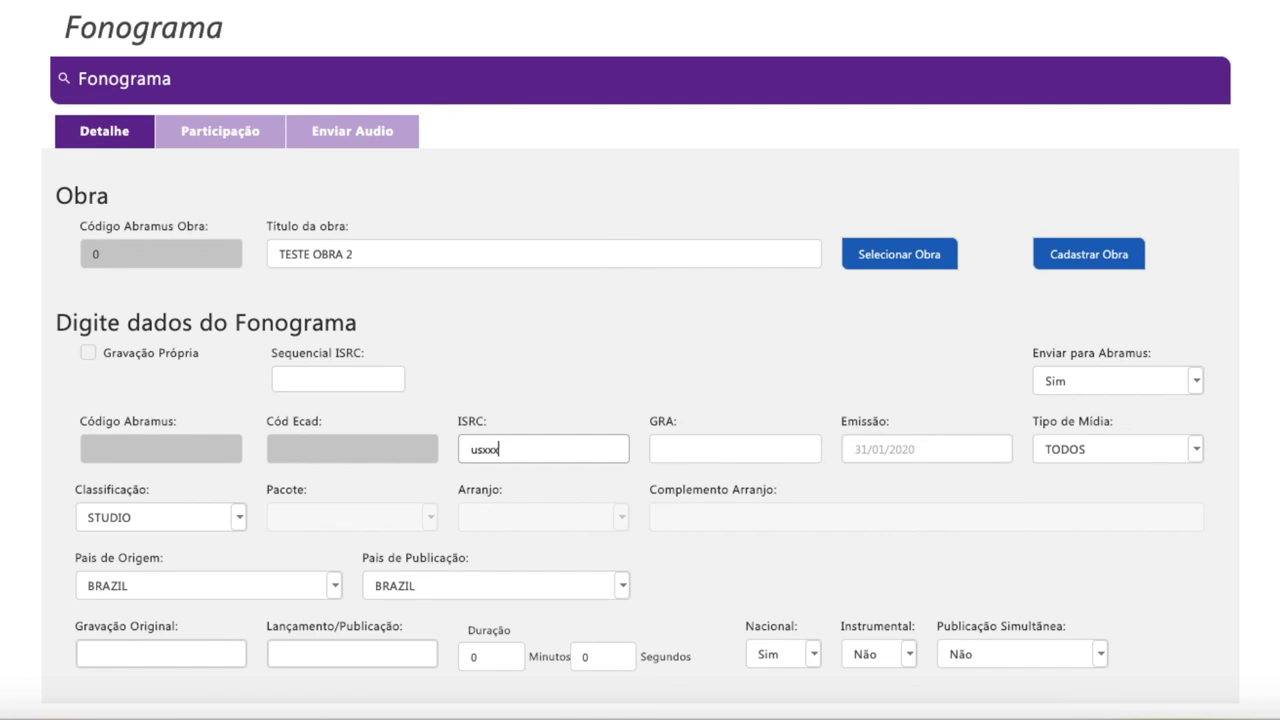
type("200000")
left_click(734, 446)
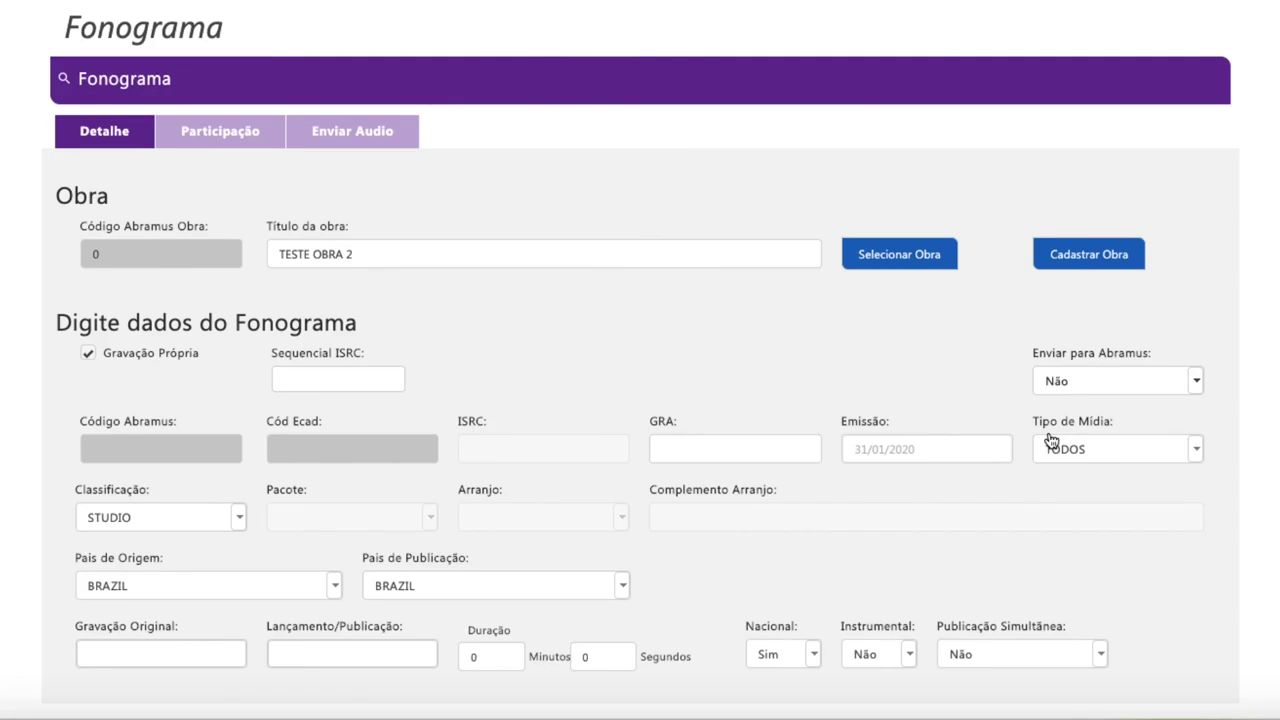
Step: Set Enviar para Abramus to Sim, leaving Tipo de Mídia unchanged
left_click(1195, 382)
left_click(1064, 414)
left_click(1198, 452)
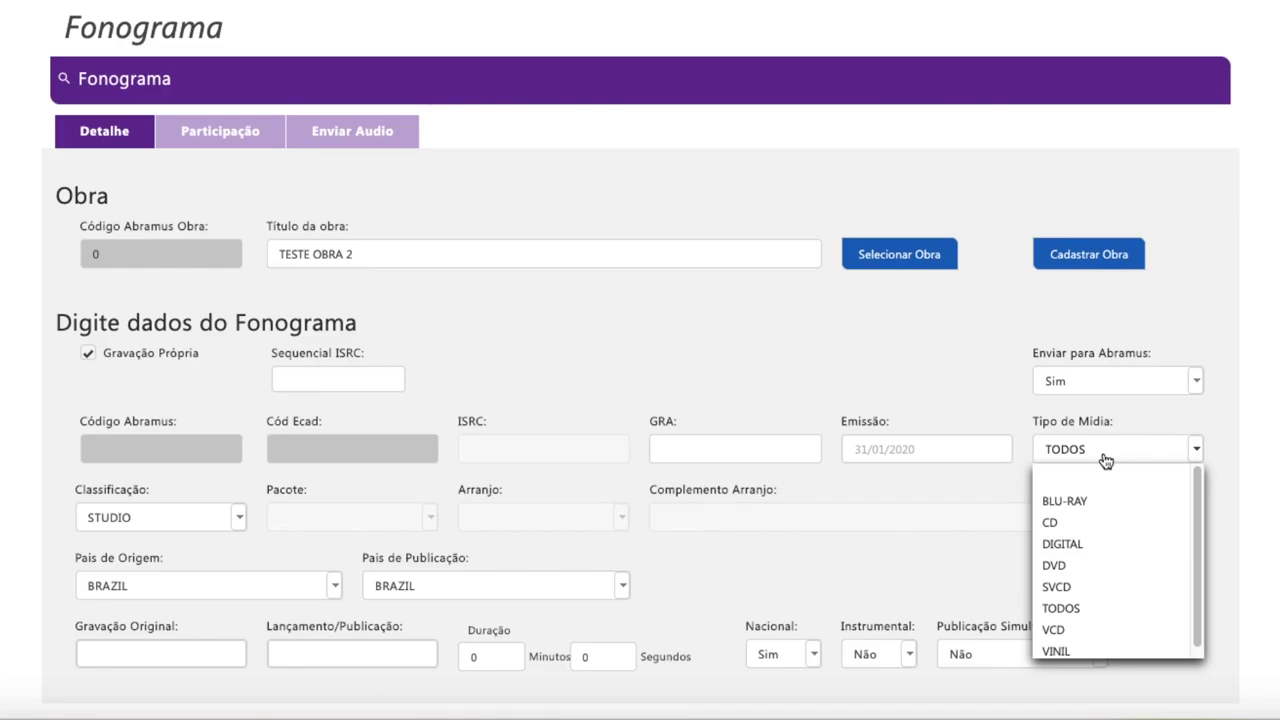
left_click(1102, 455)
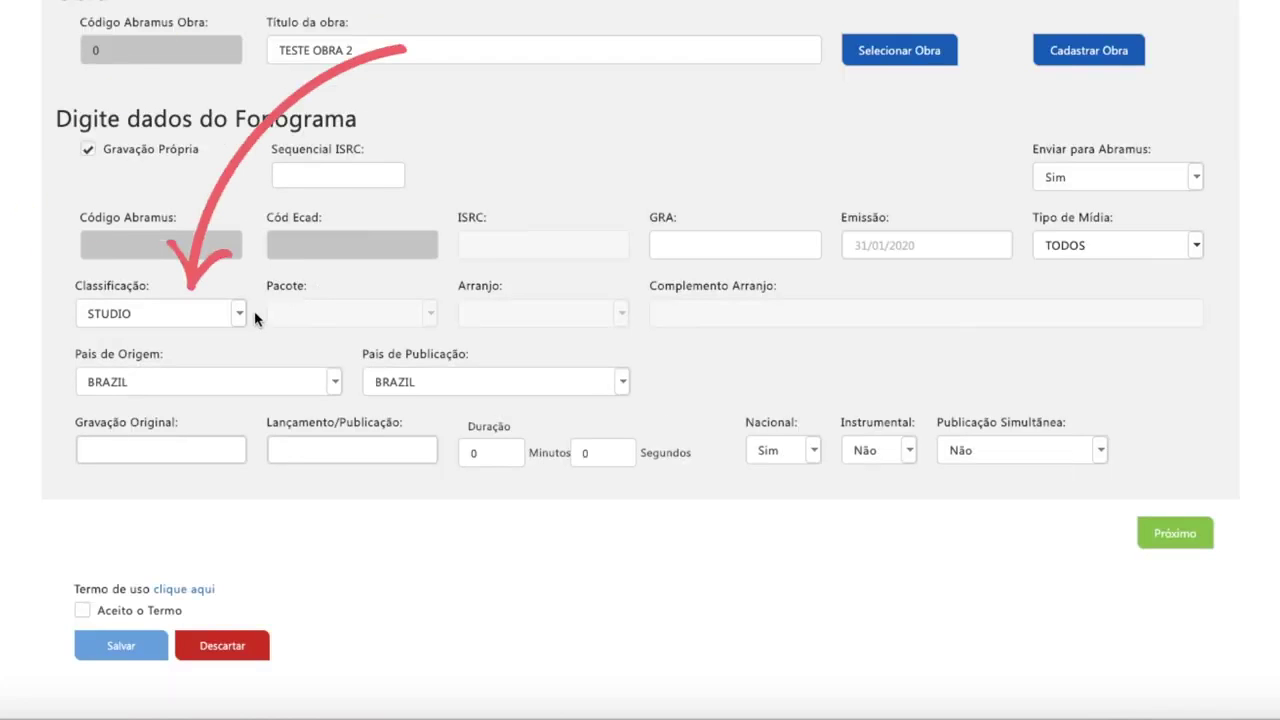
Step: Set the phonogram's Arranjo to OUTROS and its Classificação to STUDIO
left_click(240, 317)
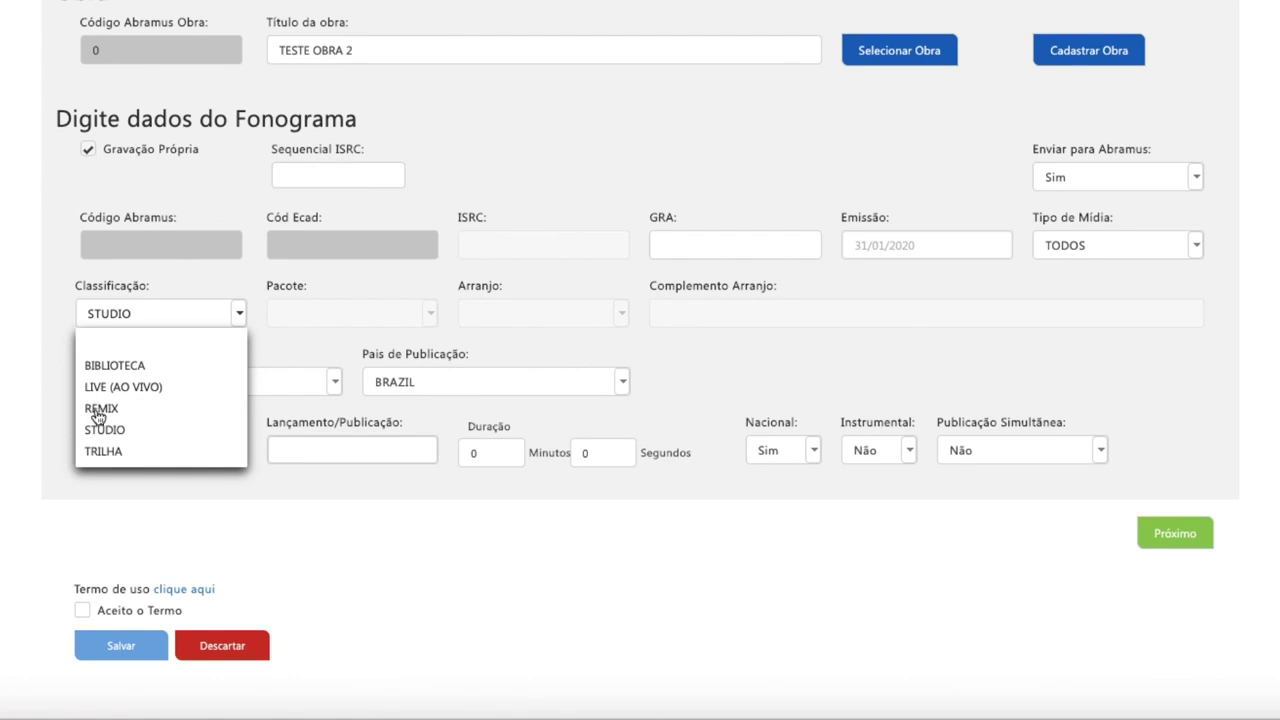
left_click(138, 366)
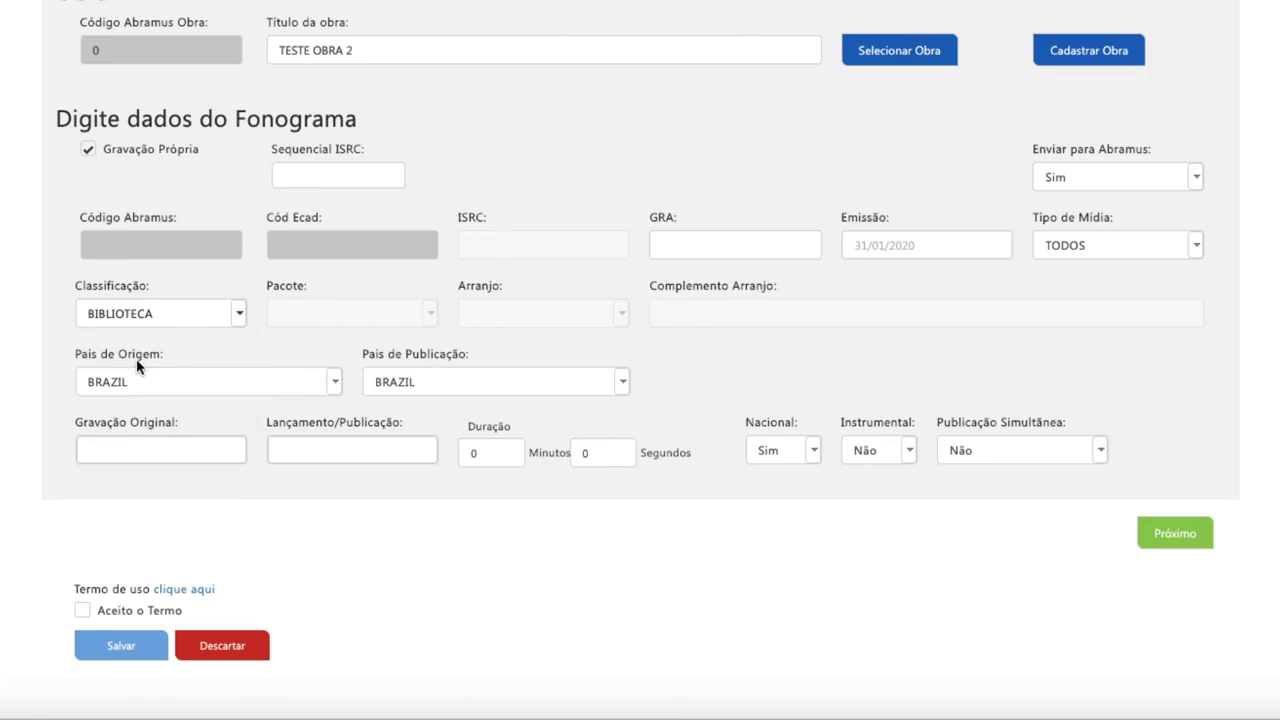
left_click(430, 316)
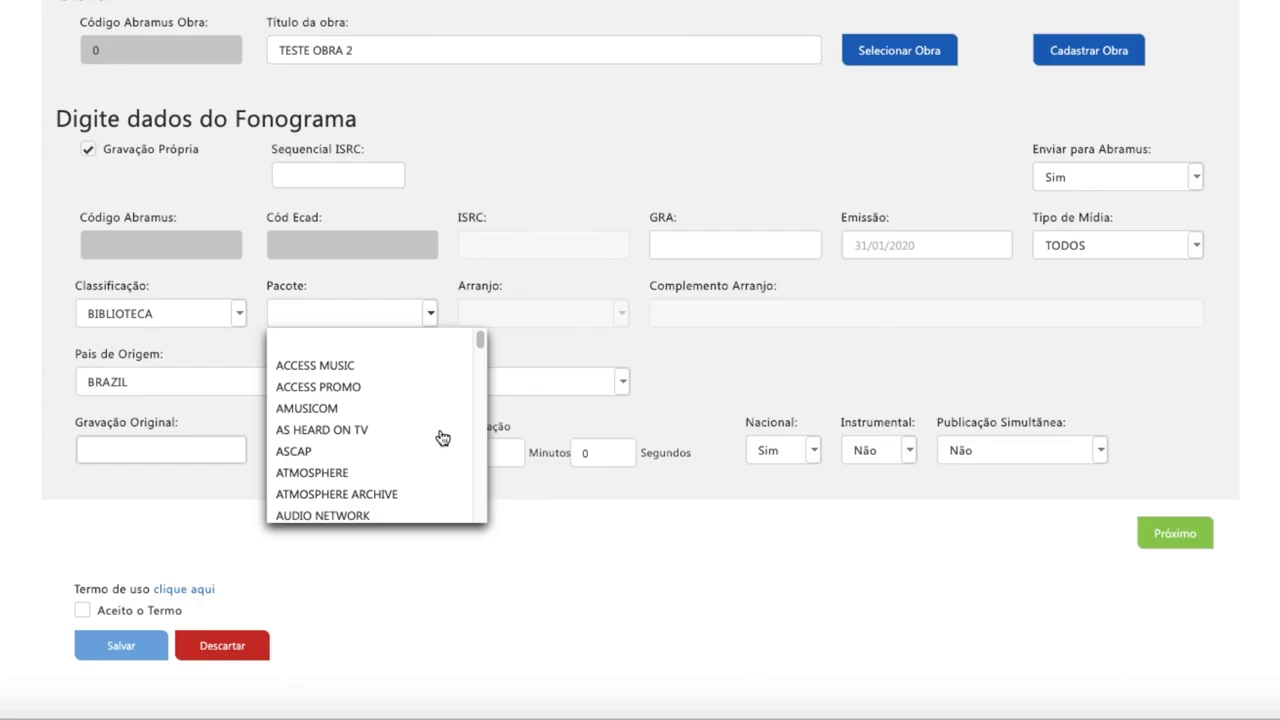
left_click(238, 314)
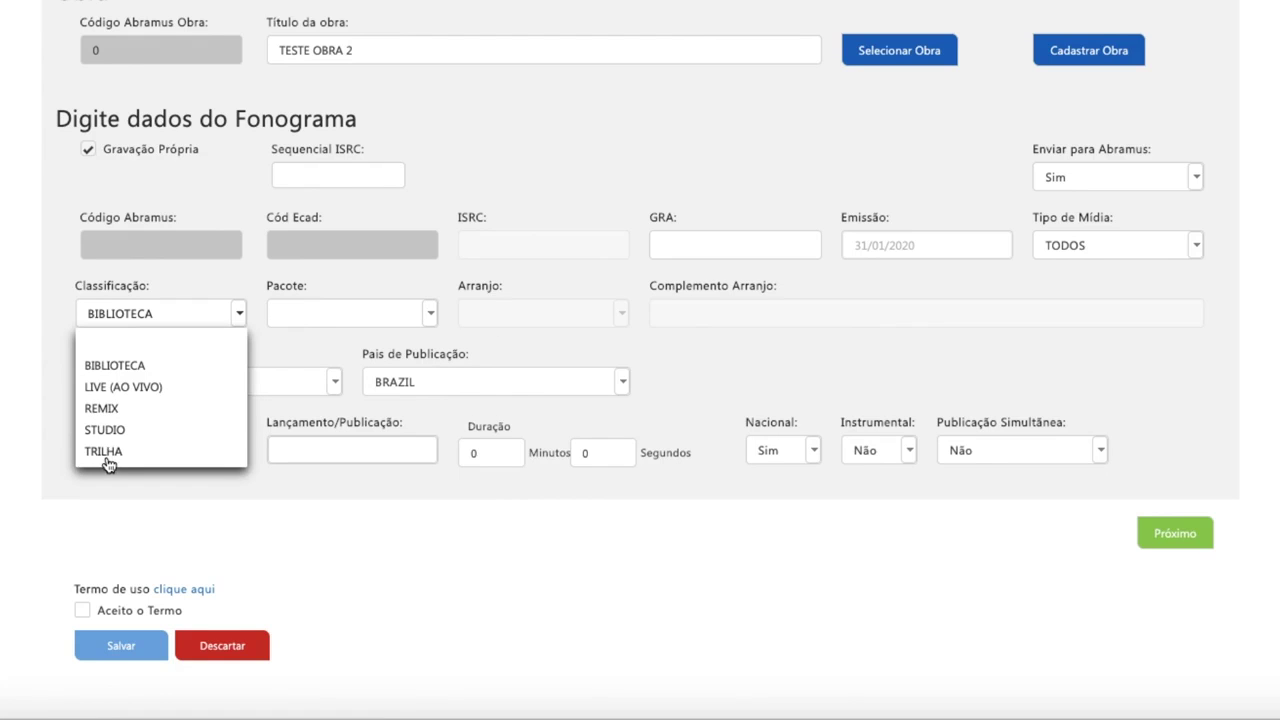
left_click(106, 452)
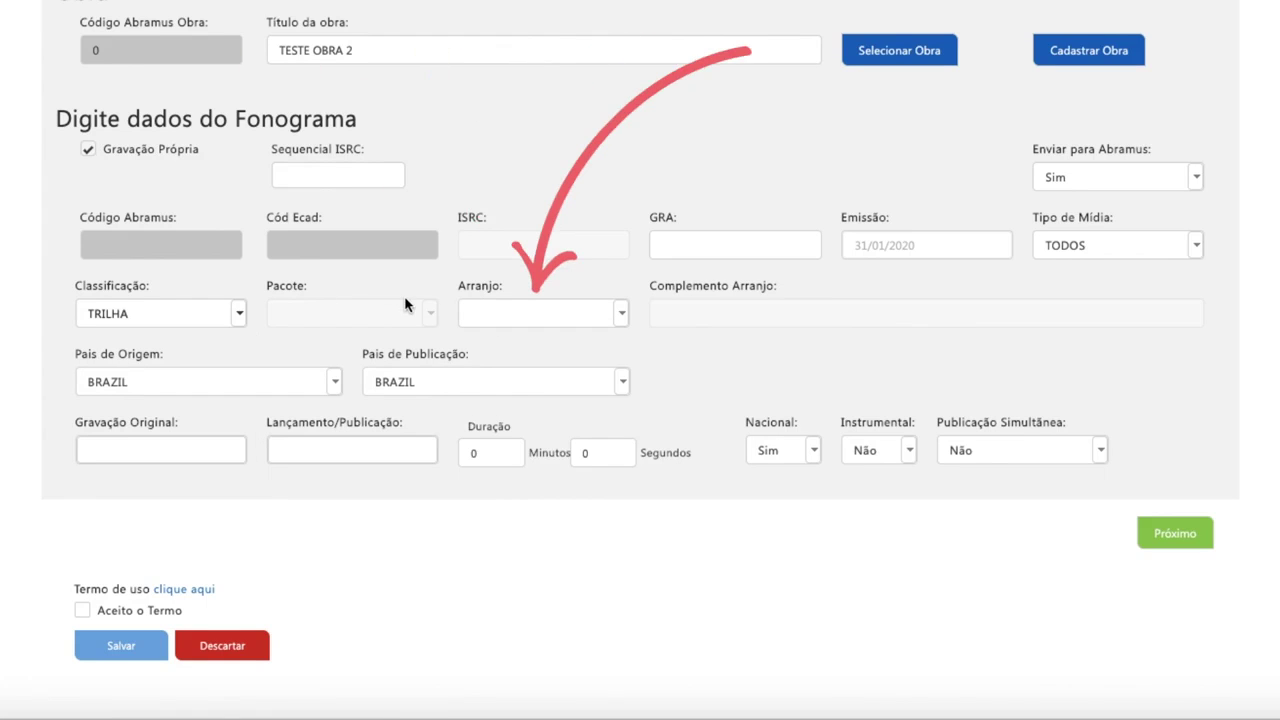
left_click(622, 314)
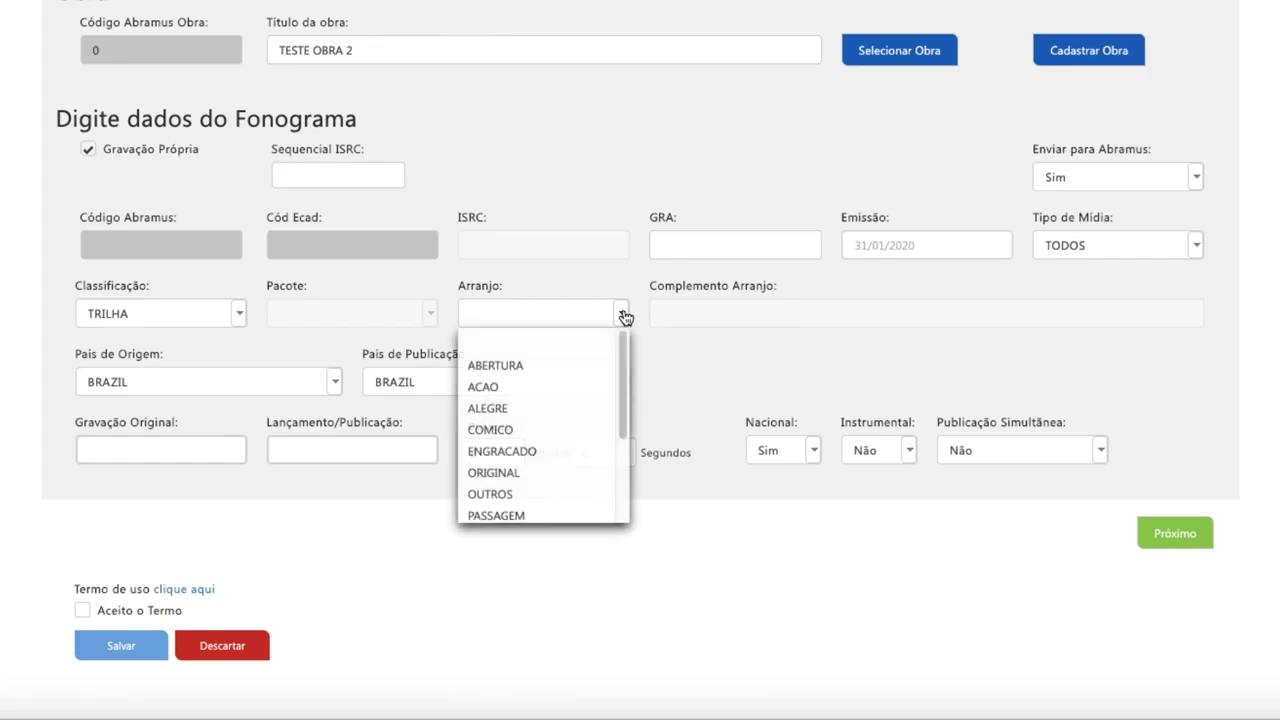
left_click(538, 318)
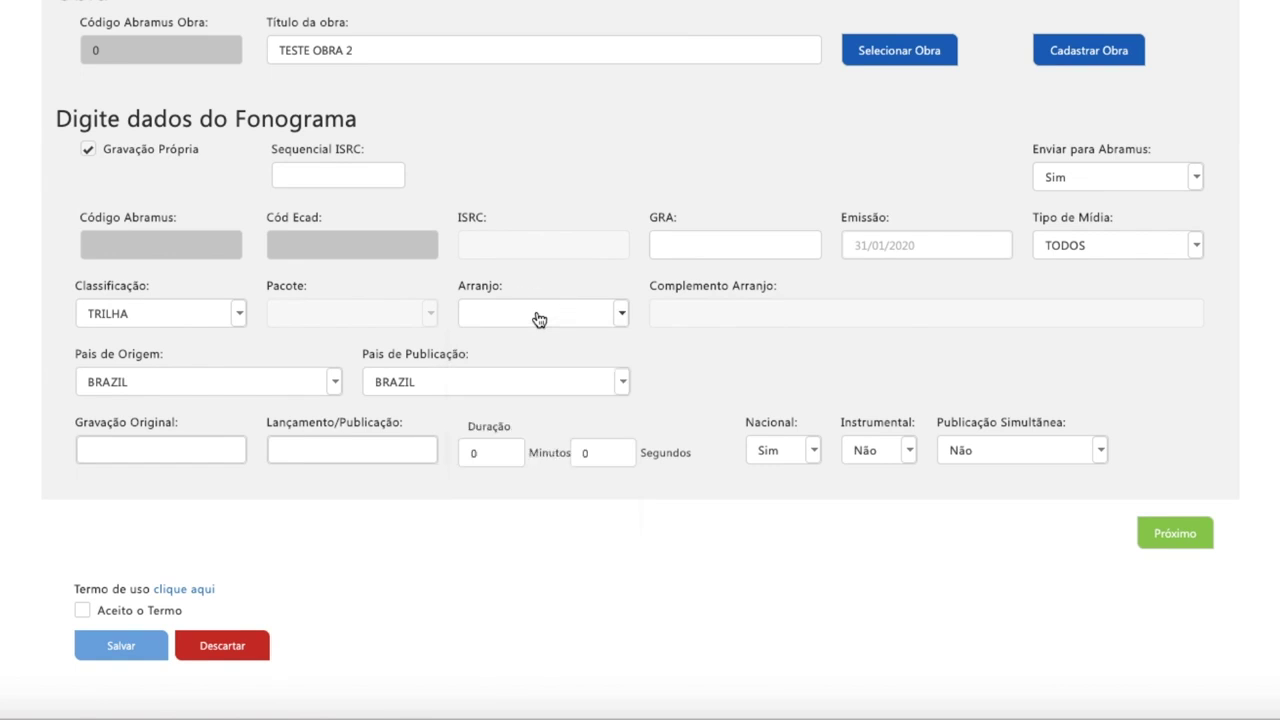
type("ou")
left_click(243, 316)
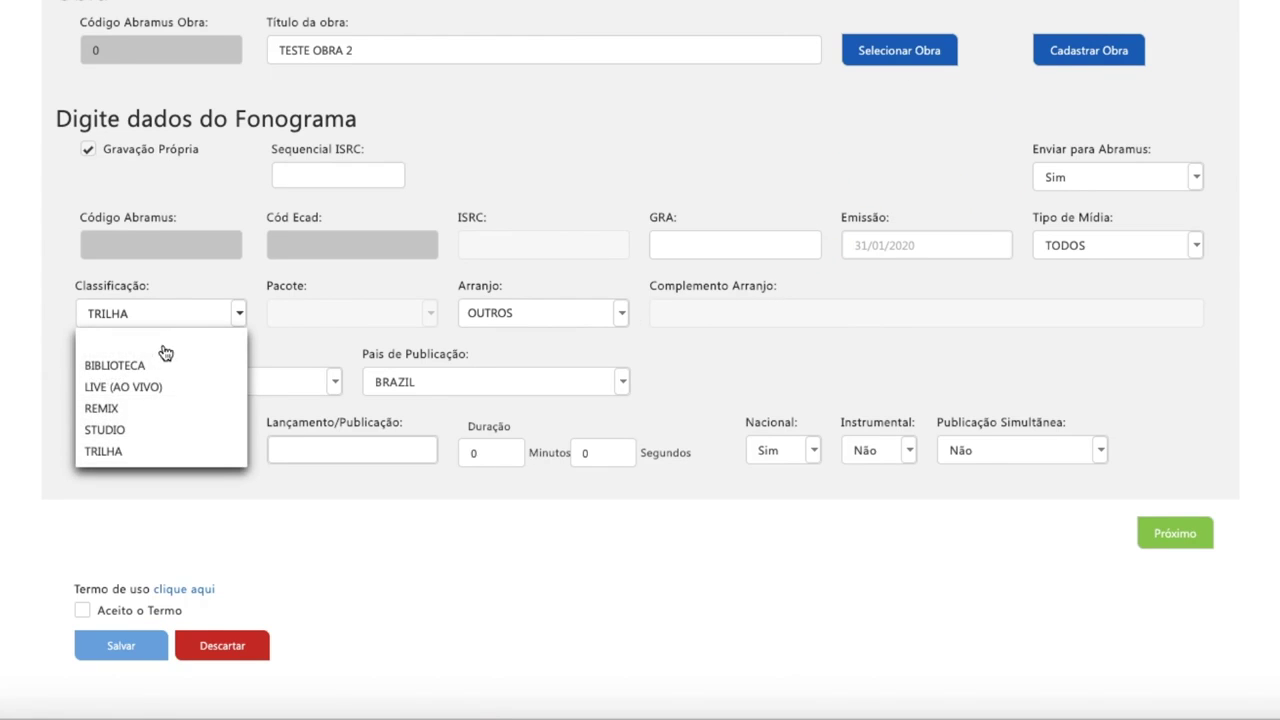
left_click(121, 437)
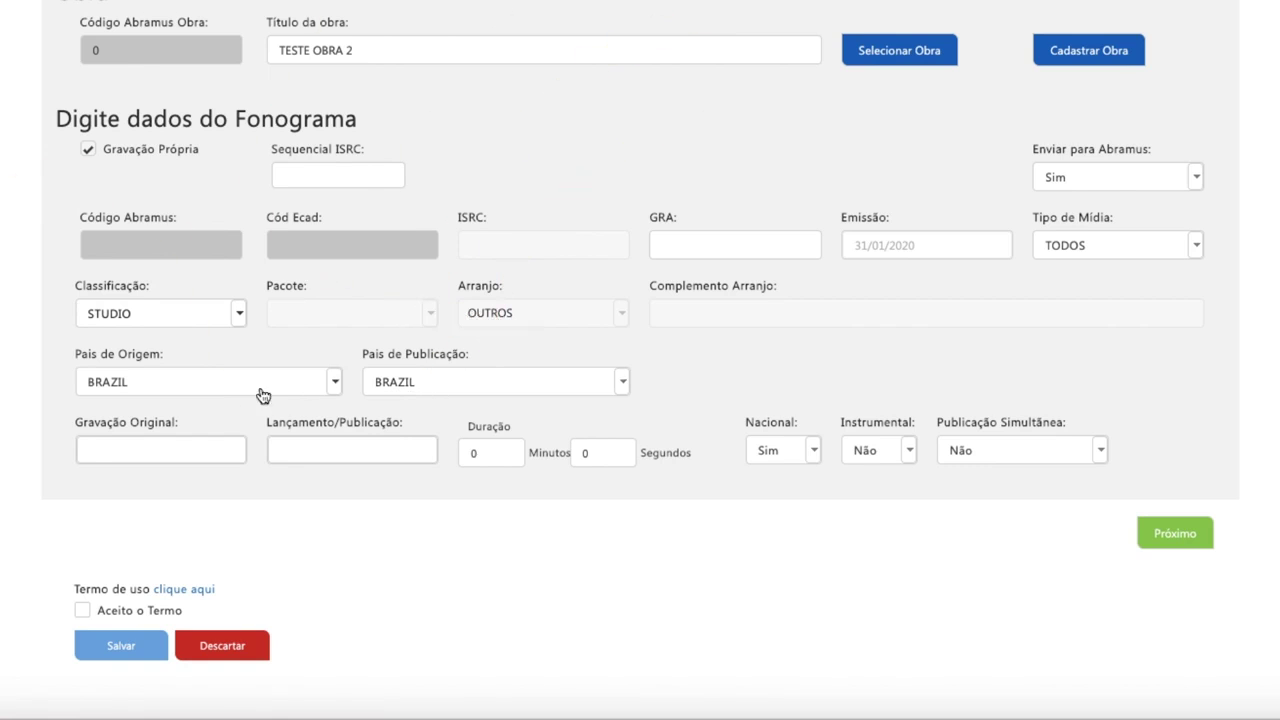
Step: Set both Gravação Original and Lançamento/Publicação dates to 31/01/2020
left_click(183, 452)
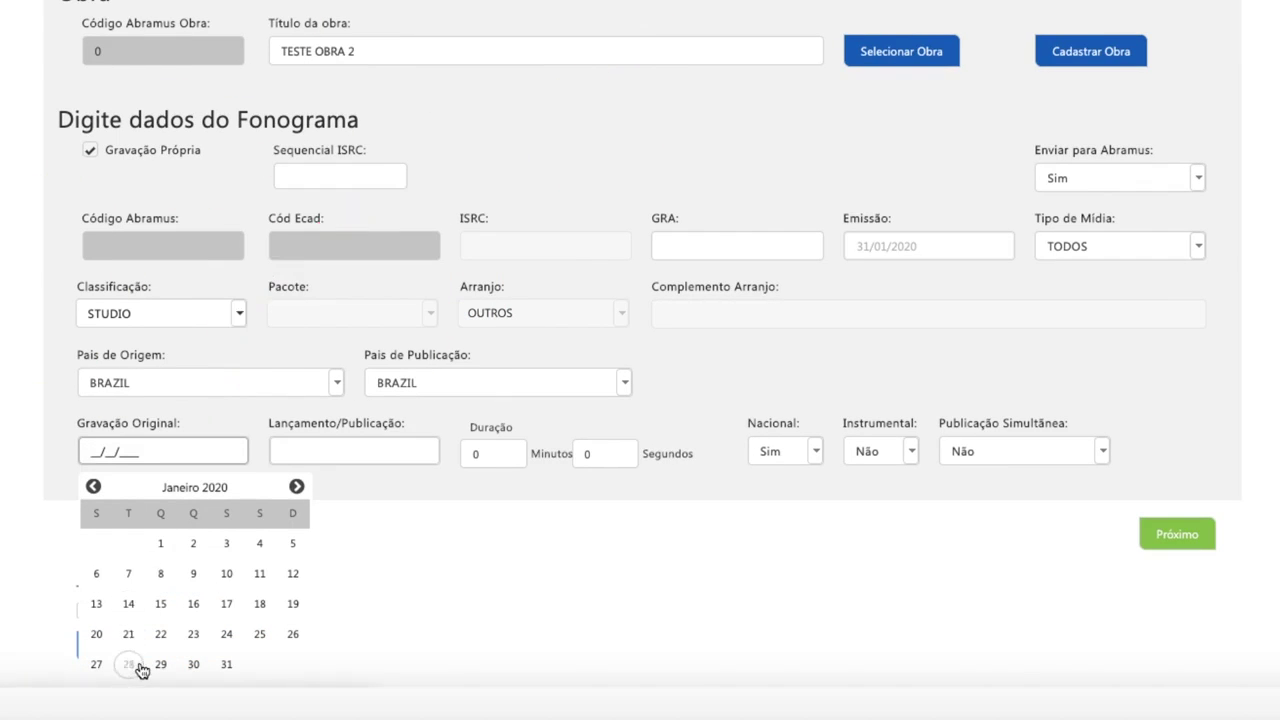
left_click(230, 664)
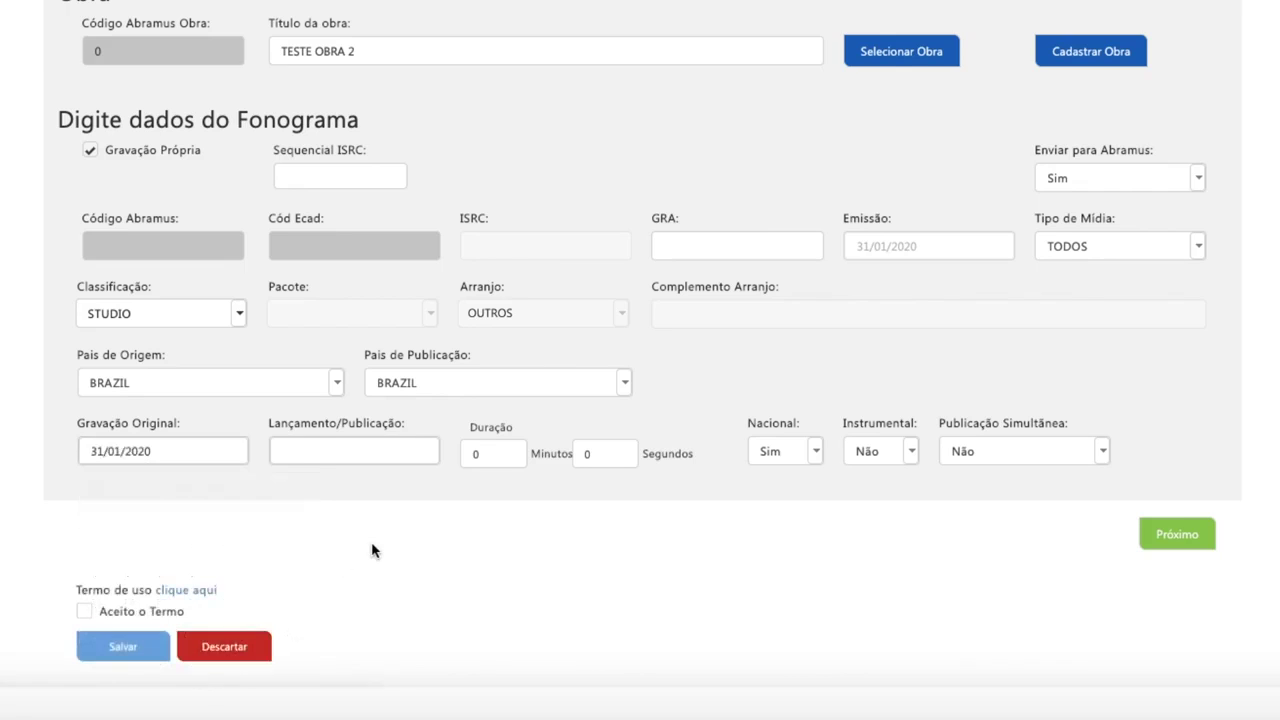
left_click(376, 460)
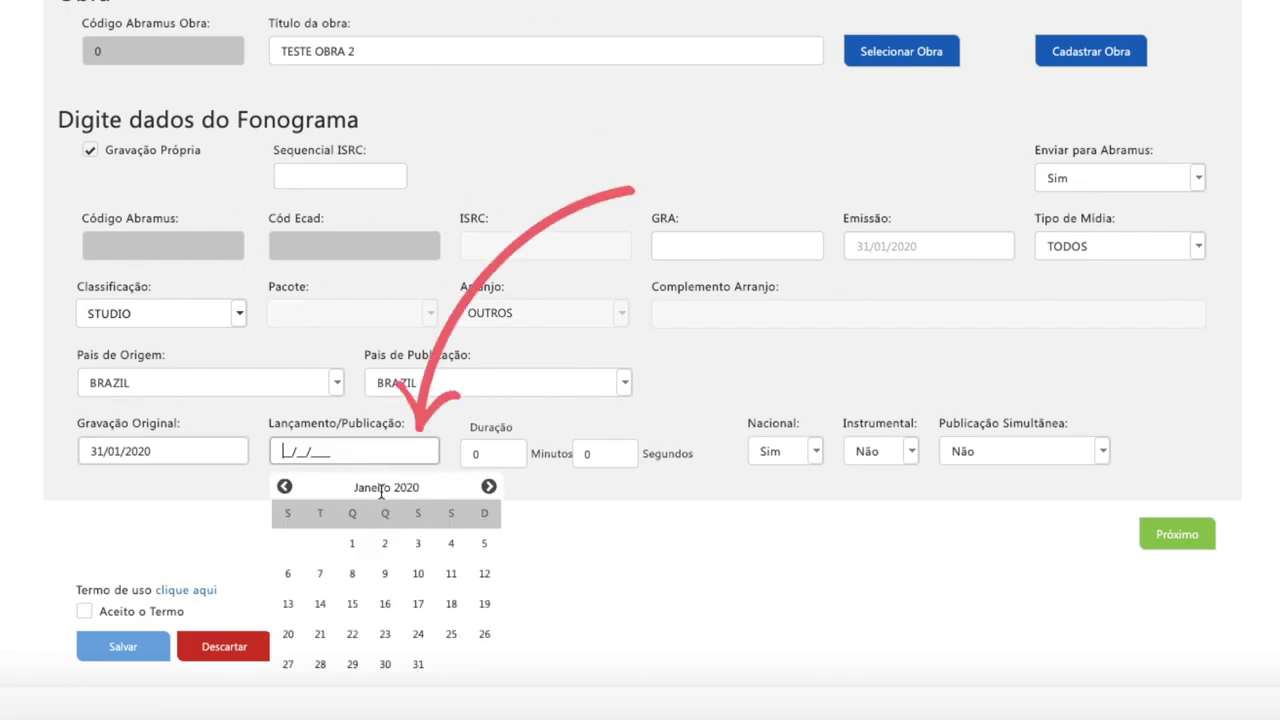
left_click(416, 665)
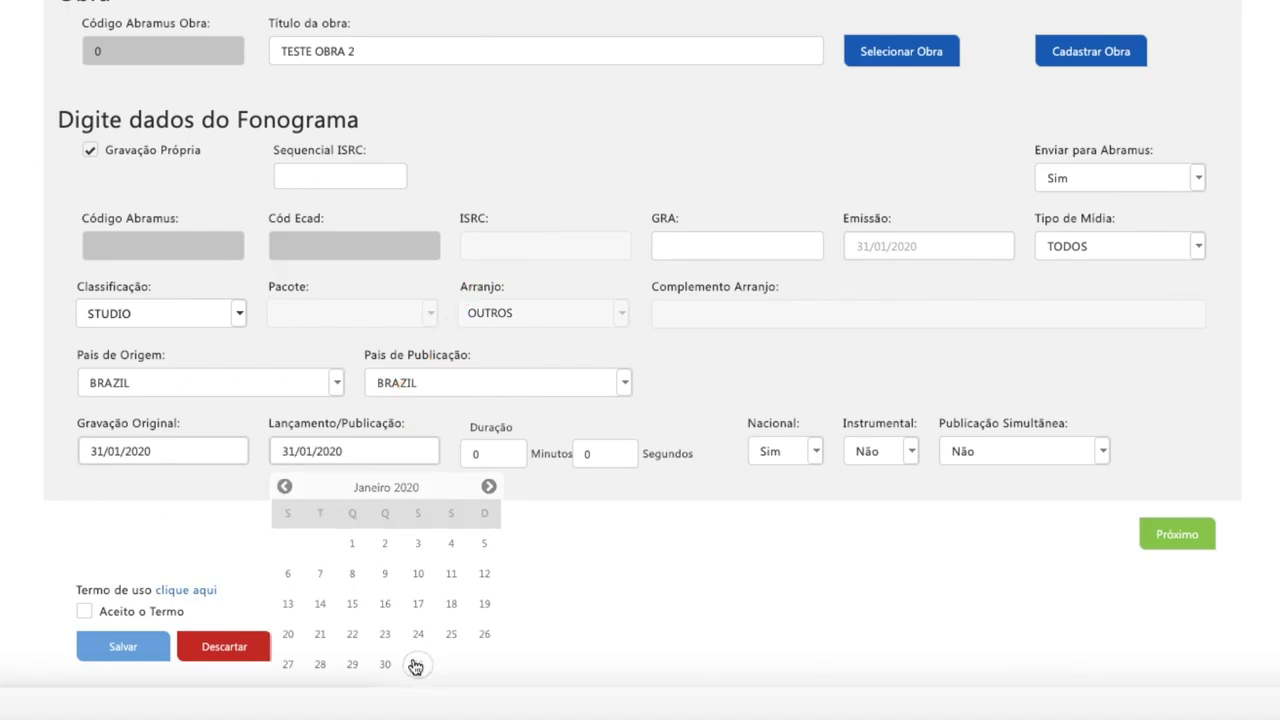
Step: Change the Duração minutes to 2
left_click(503, 454)
key("BackSpace")
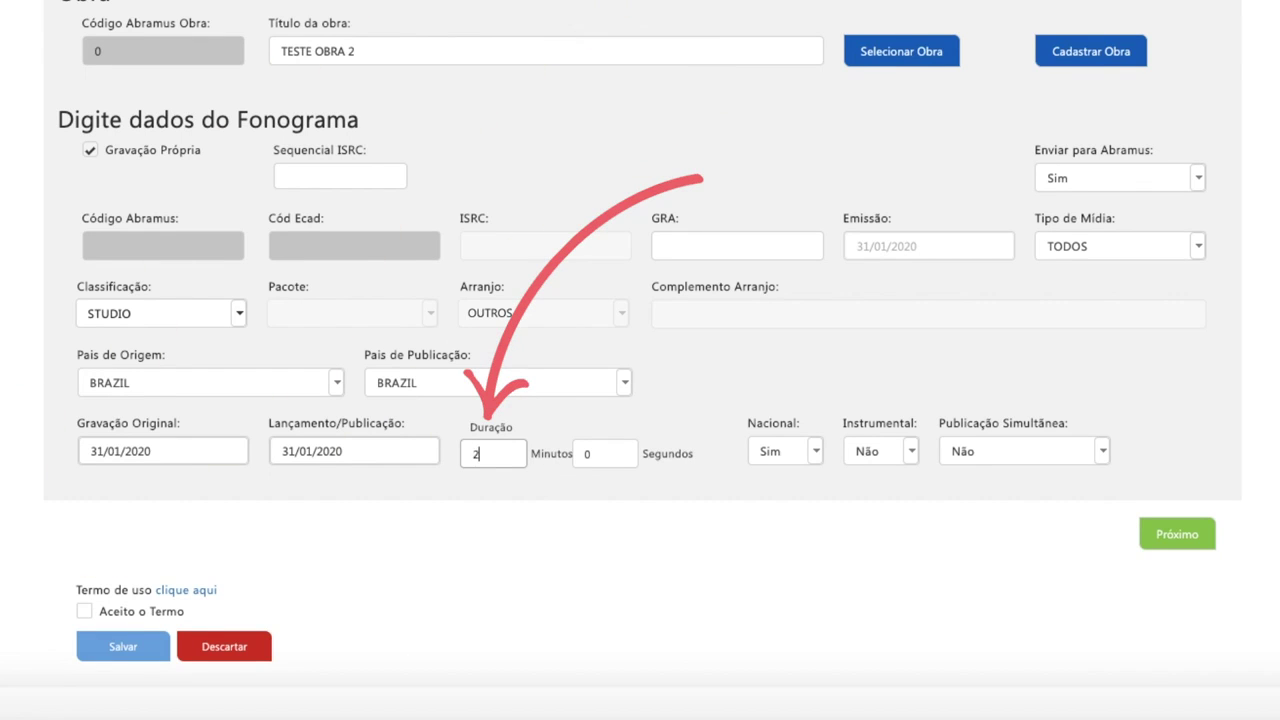
type("2")
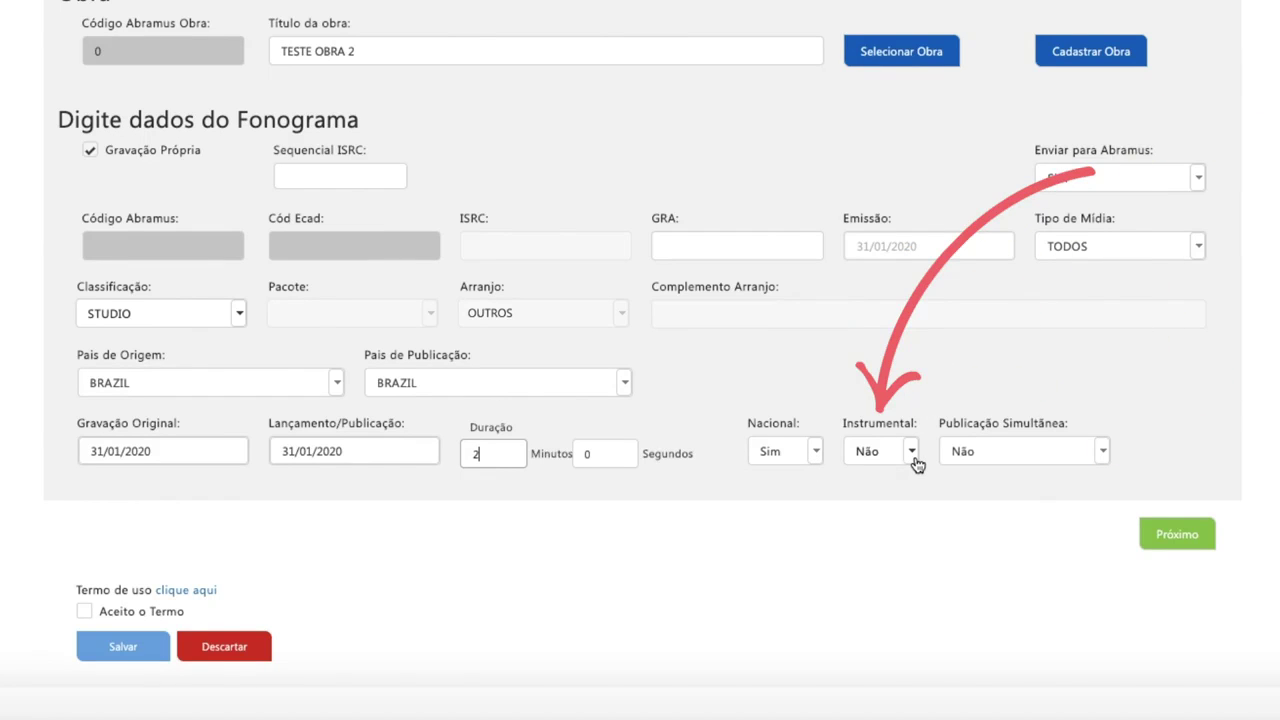
Step: Mark Publicação Simultânea as Sim, continue to Participação, and begin adding a participant
left_click(1104, 462)
scroll(1107, 466, "up", 1)
left_click(1178, 565)
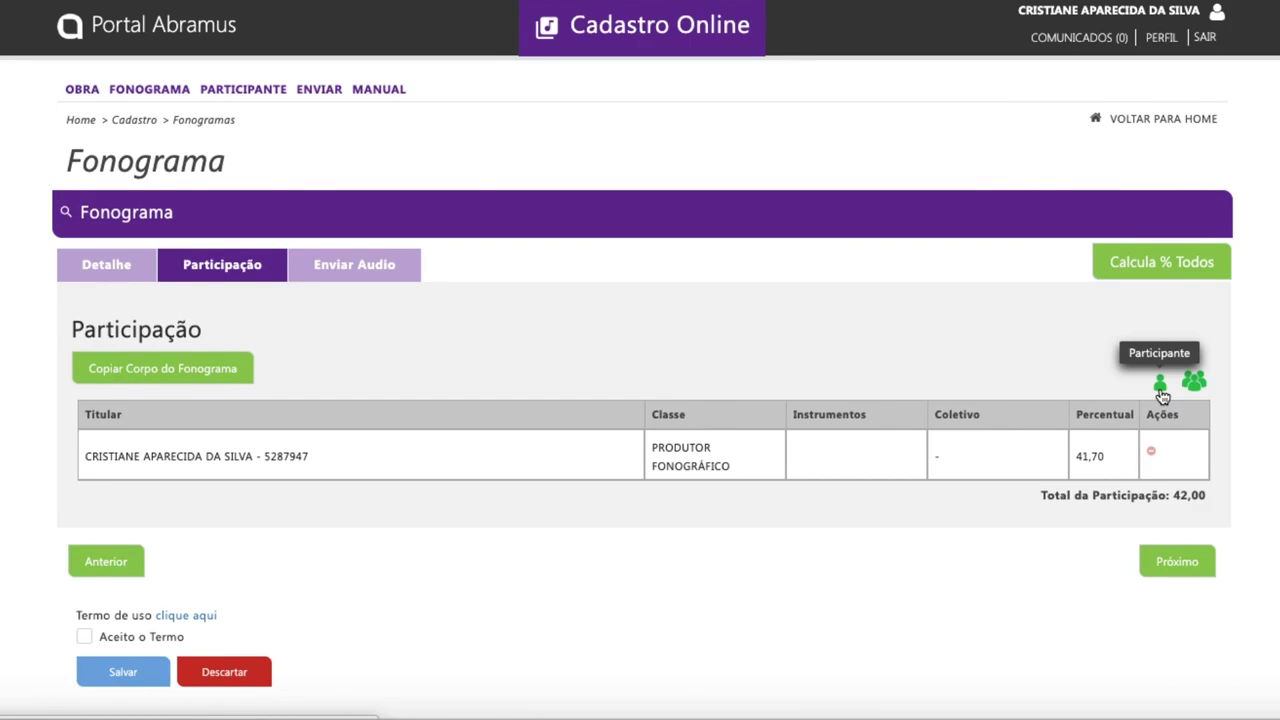
left_click(1161, 390)
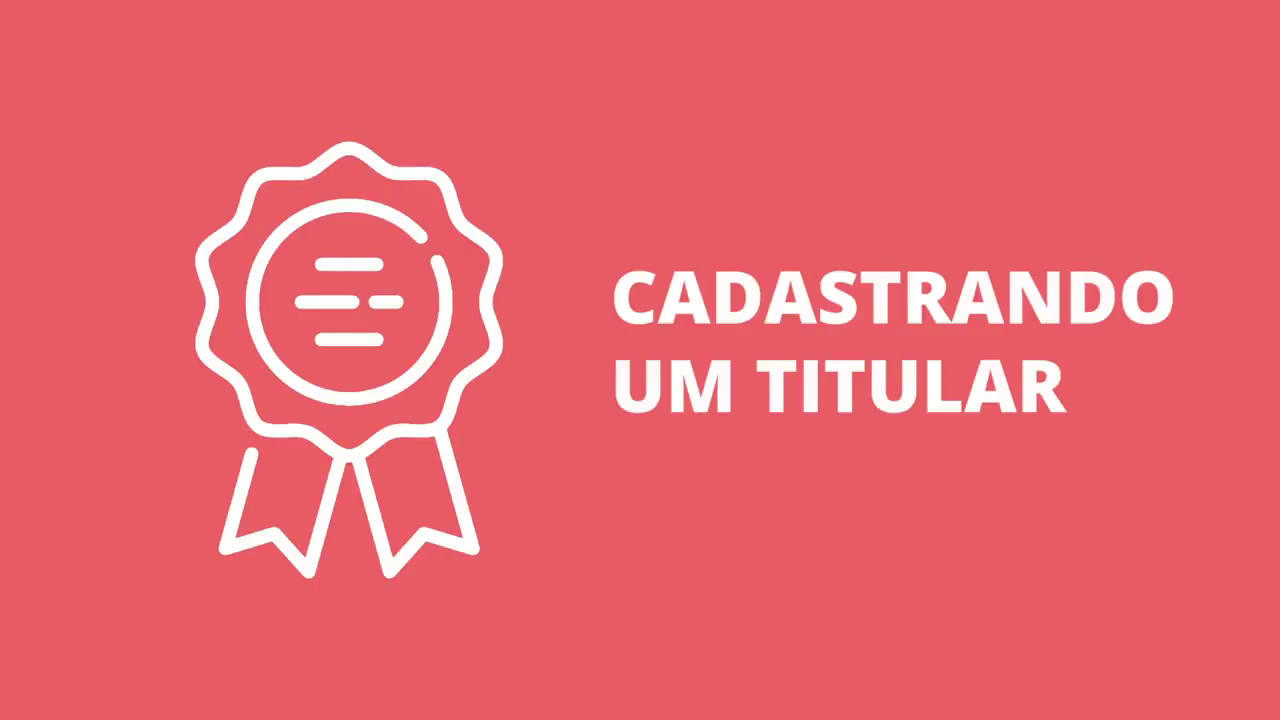
Step: Save a new natural-person holder with test name, CPF, birth date 01/01/2000 and pseudonym
type("autor teste")
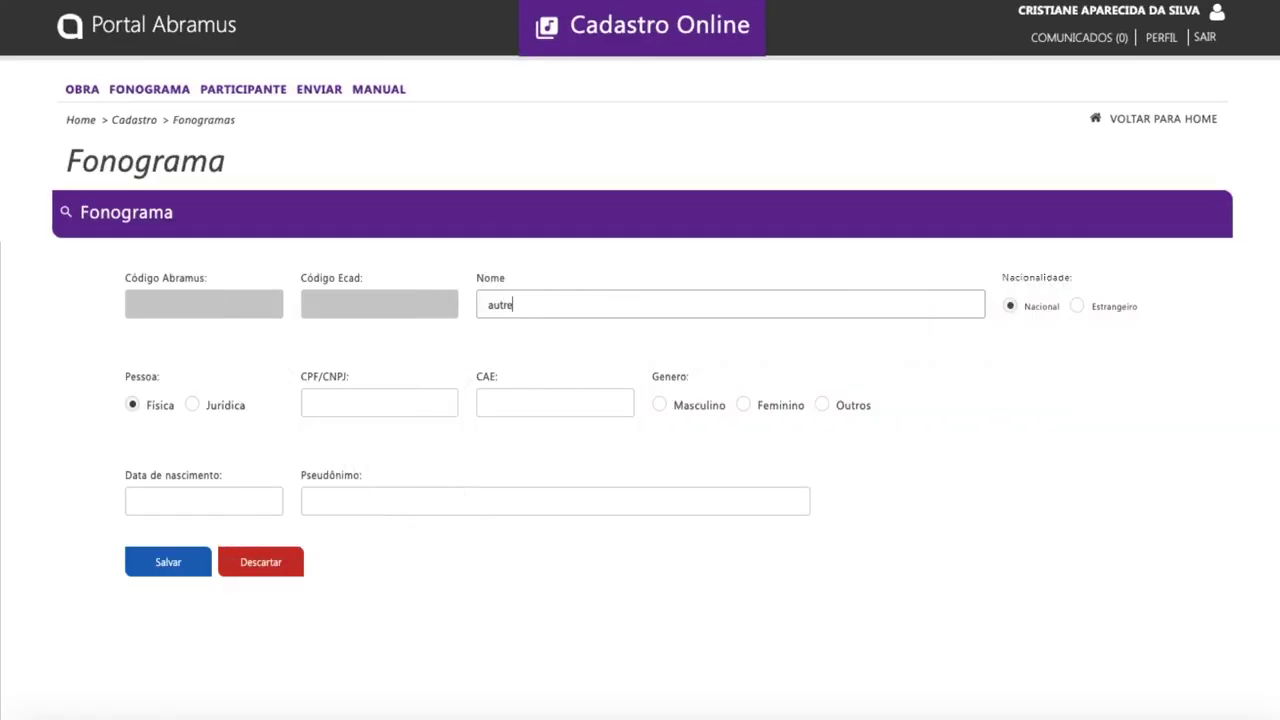
type(" video")
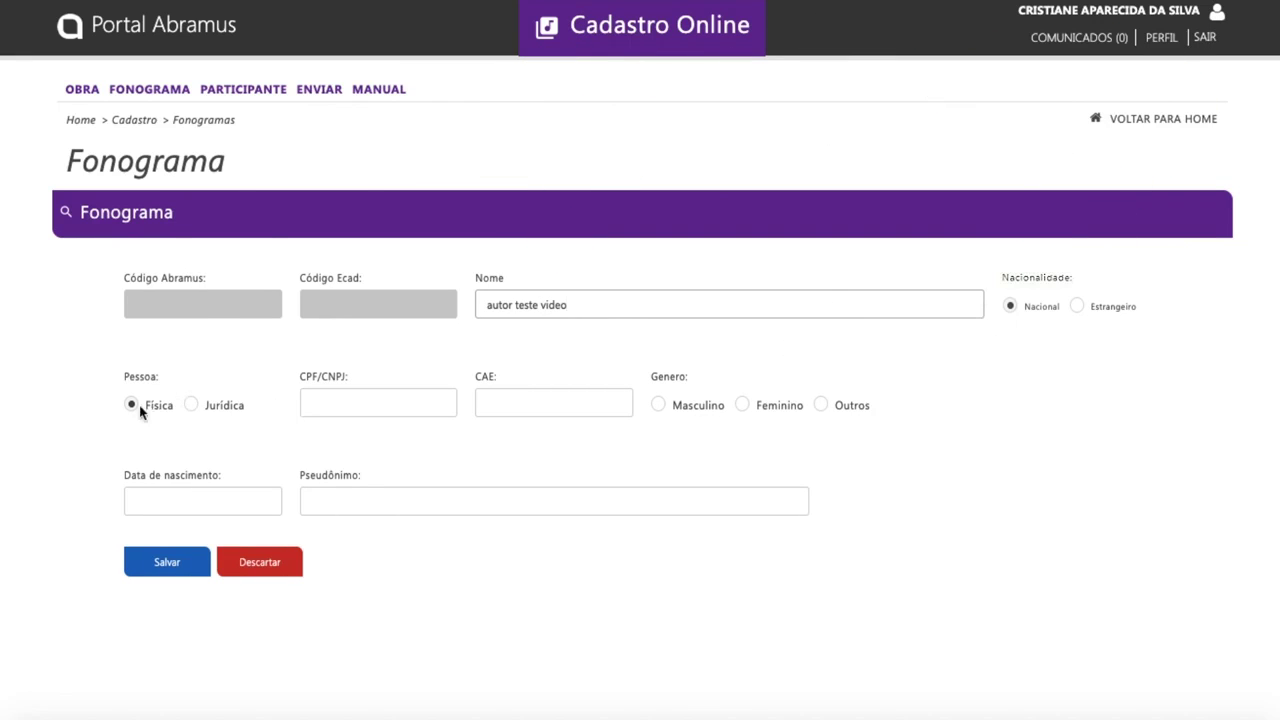
left_click(312, 401)
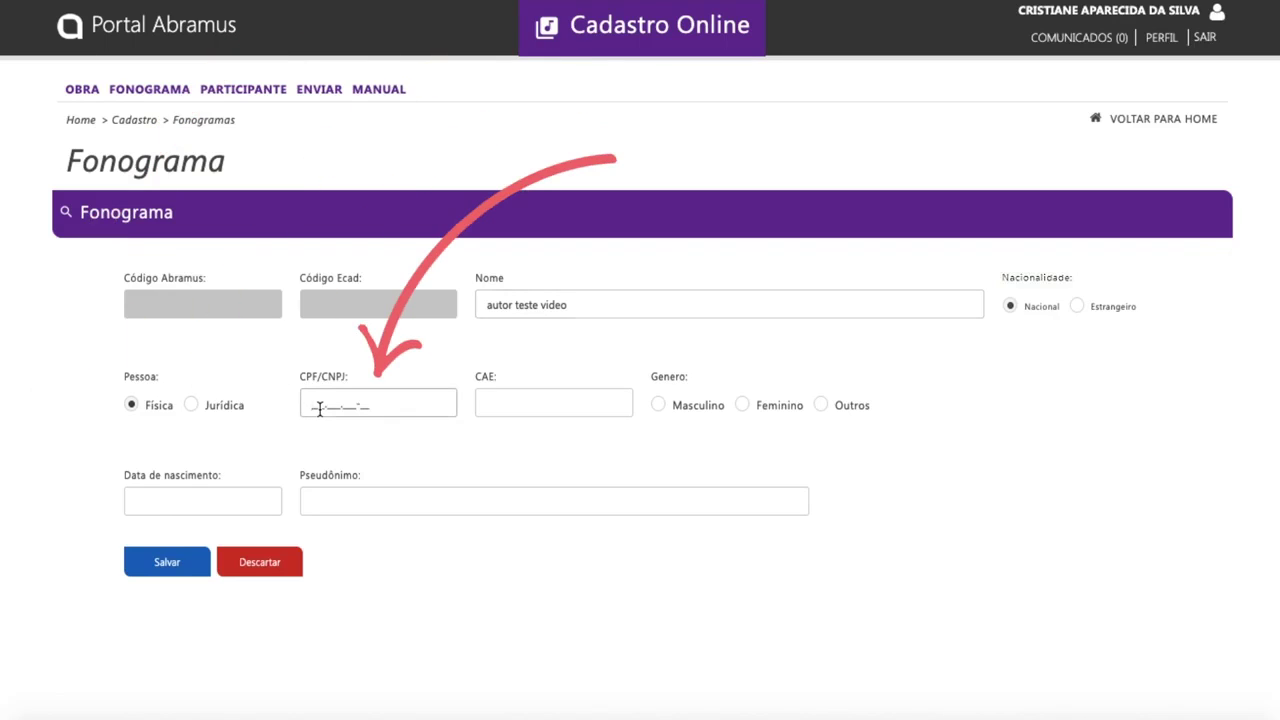
type("000.000.000-02")
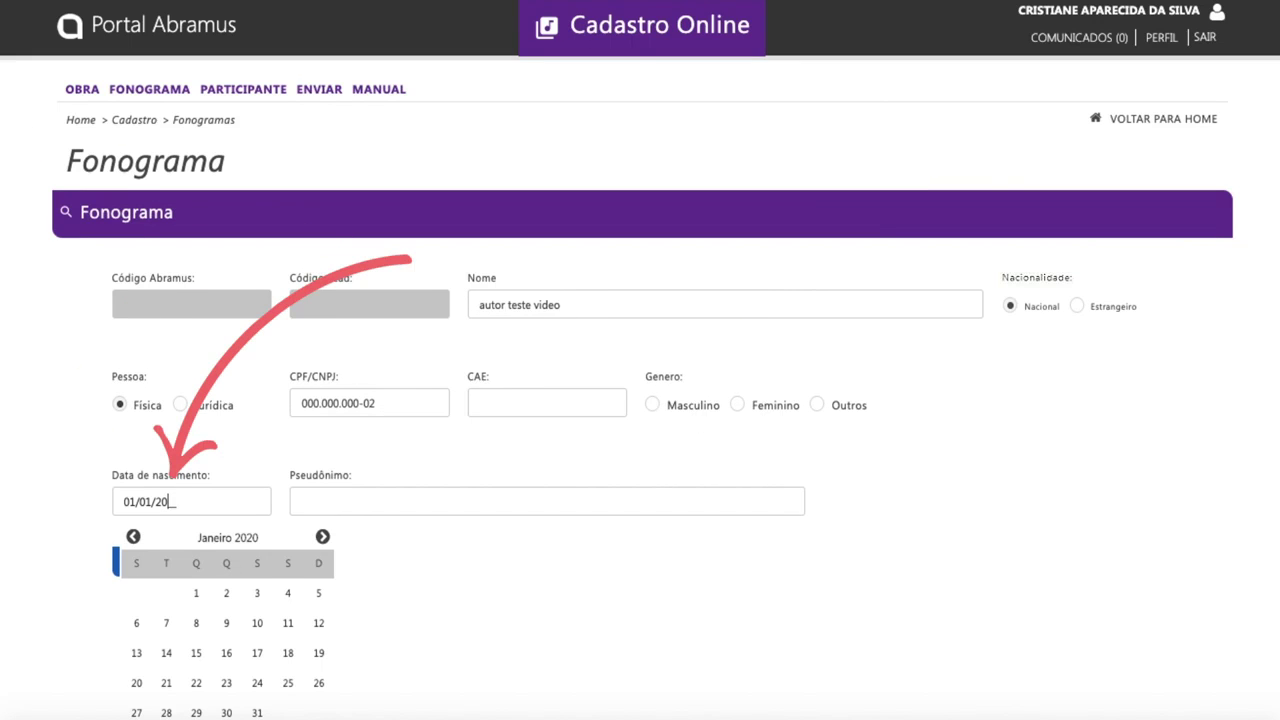
type("000")
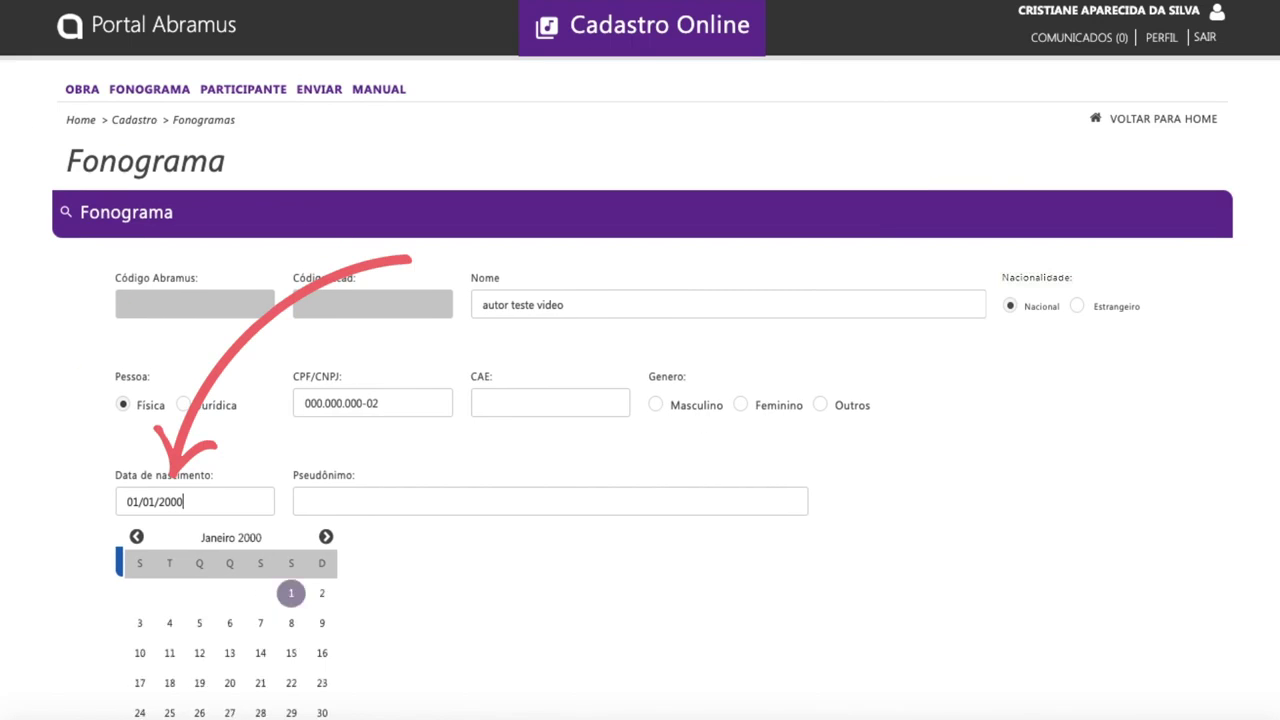
left_click(357, 503)
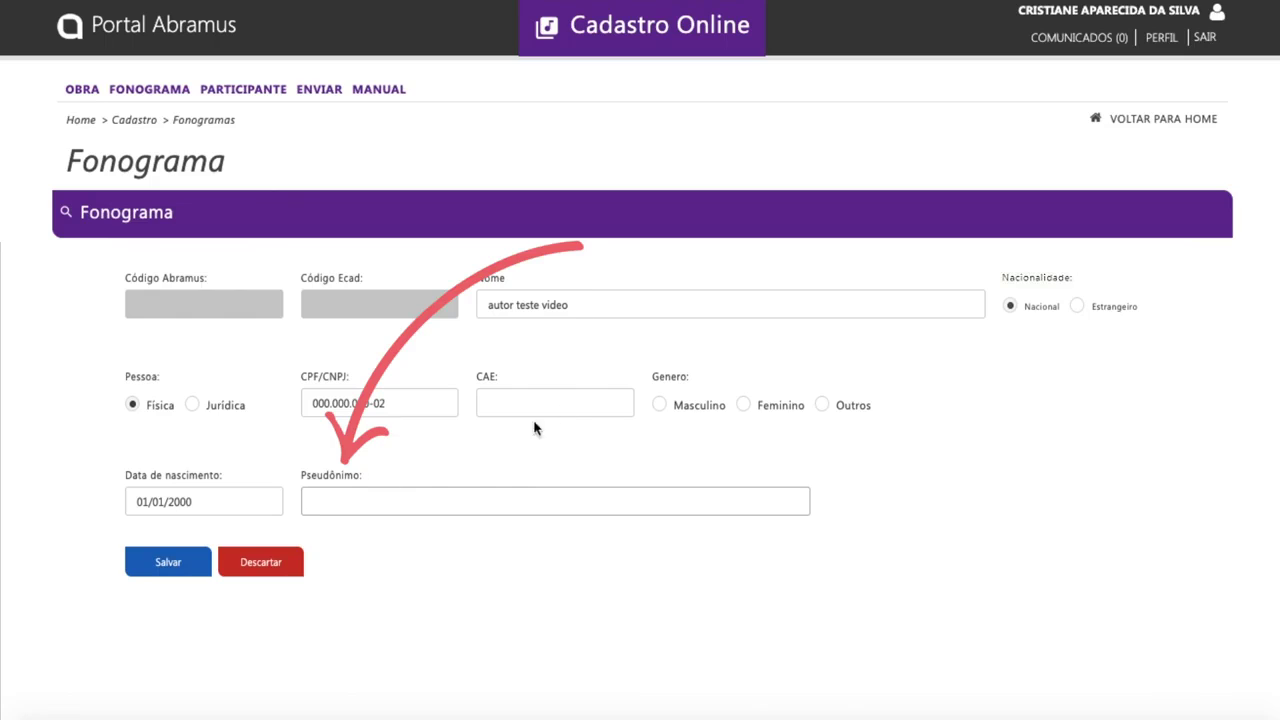
type("au")
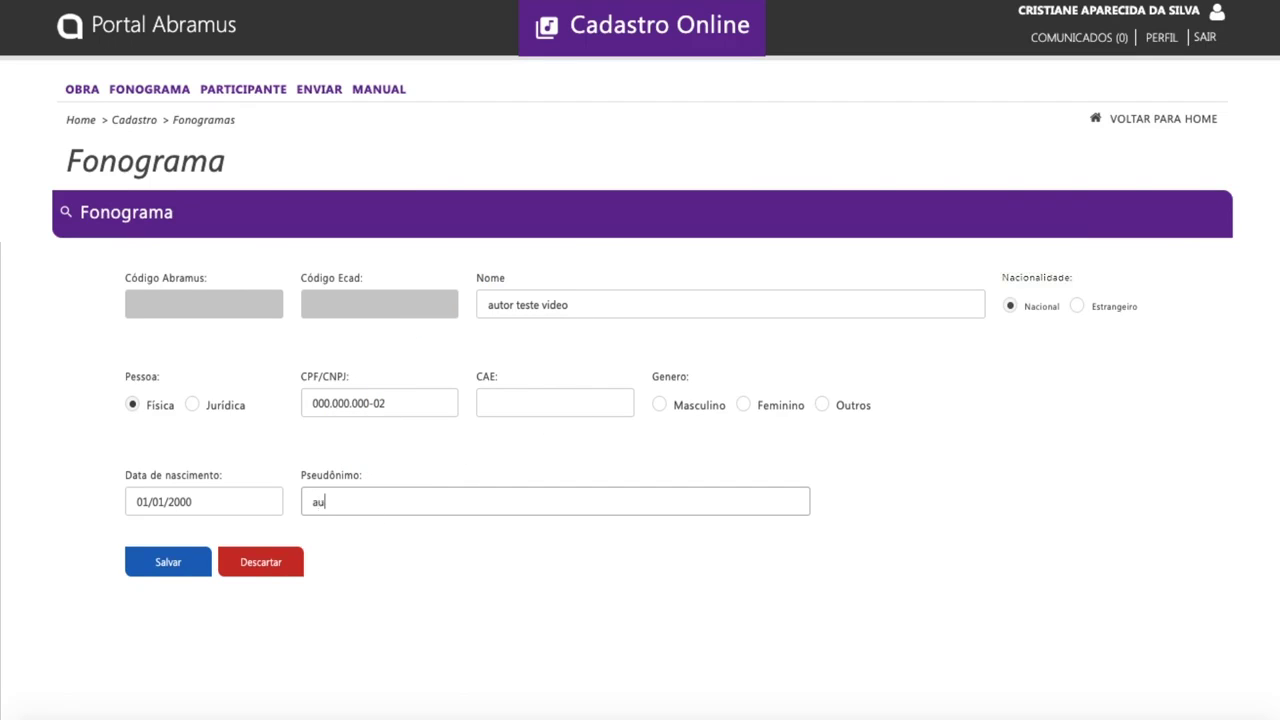
type("tor teste video")
left_click(168, 565)
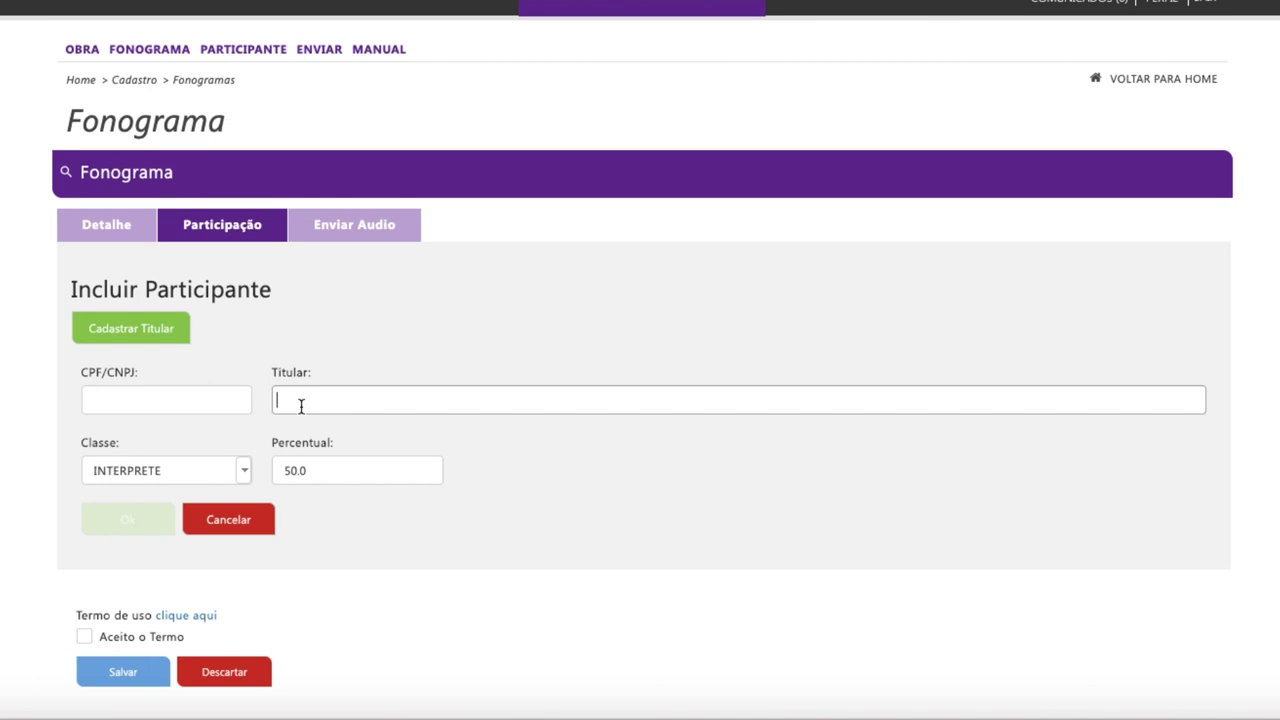
Step: Search holders by name and select a matching participant
type("joao")
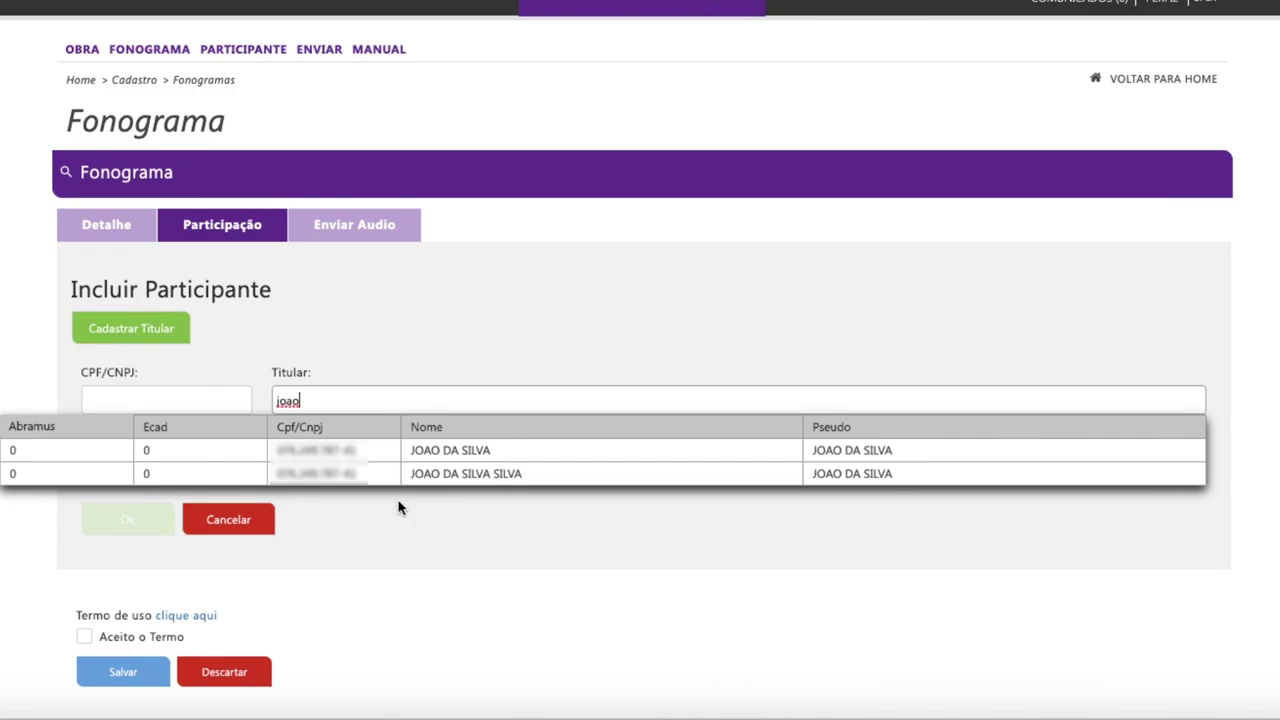
left_click(460, 450)
left_click(484, 474)
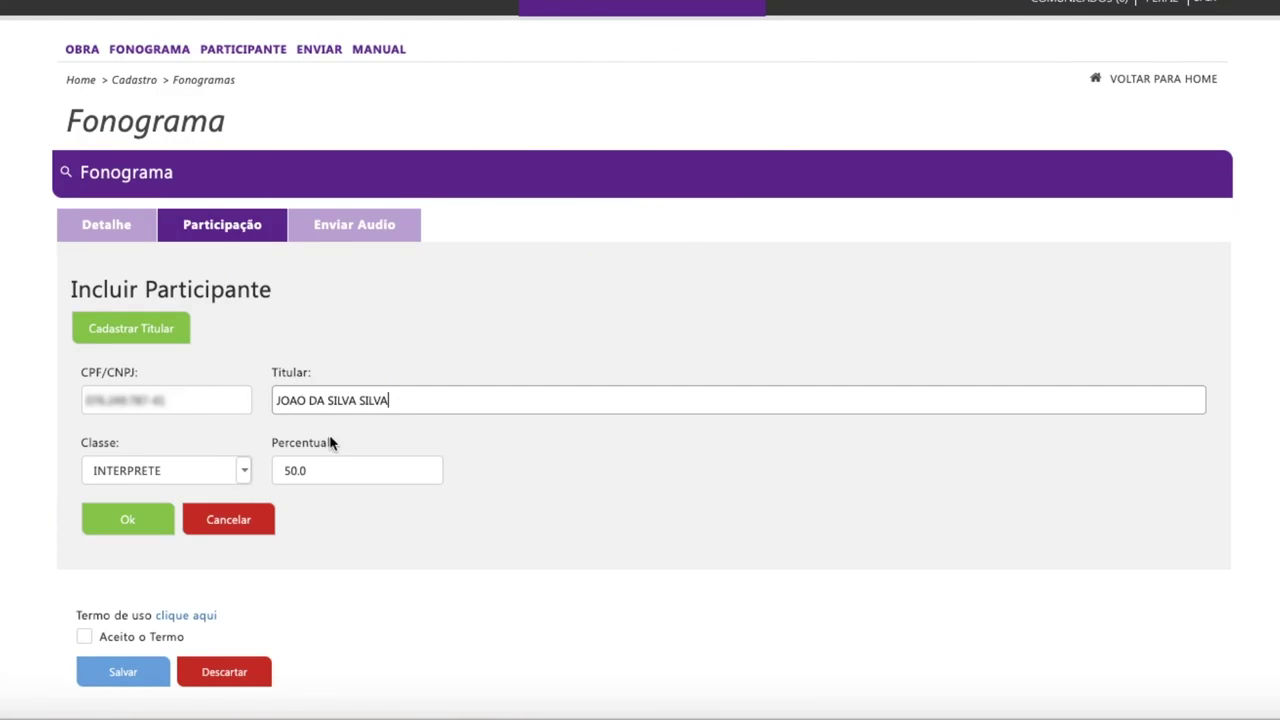
Step: Add the participant as a MUSICO playing ABACO
left_click(245, 472)
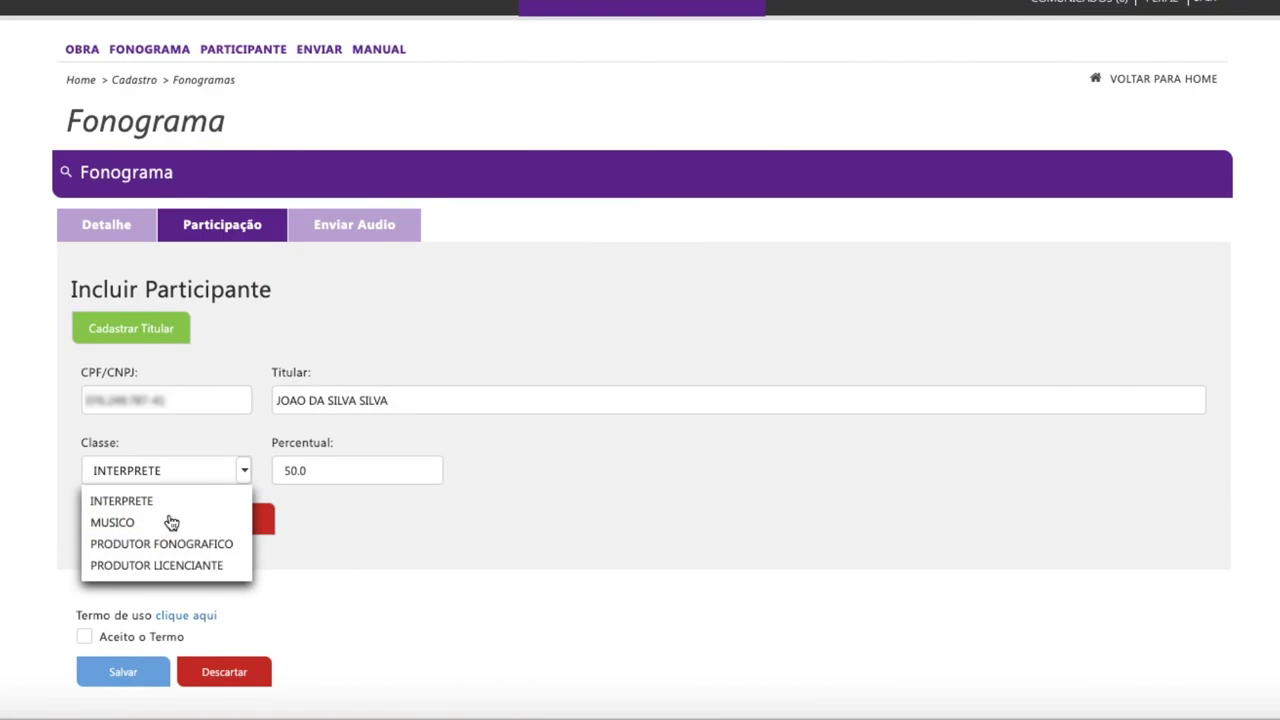
left_click(140, 524)
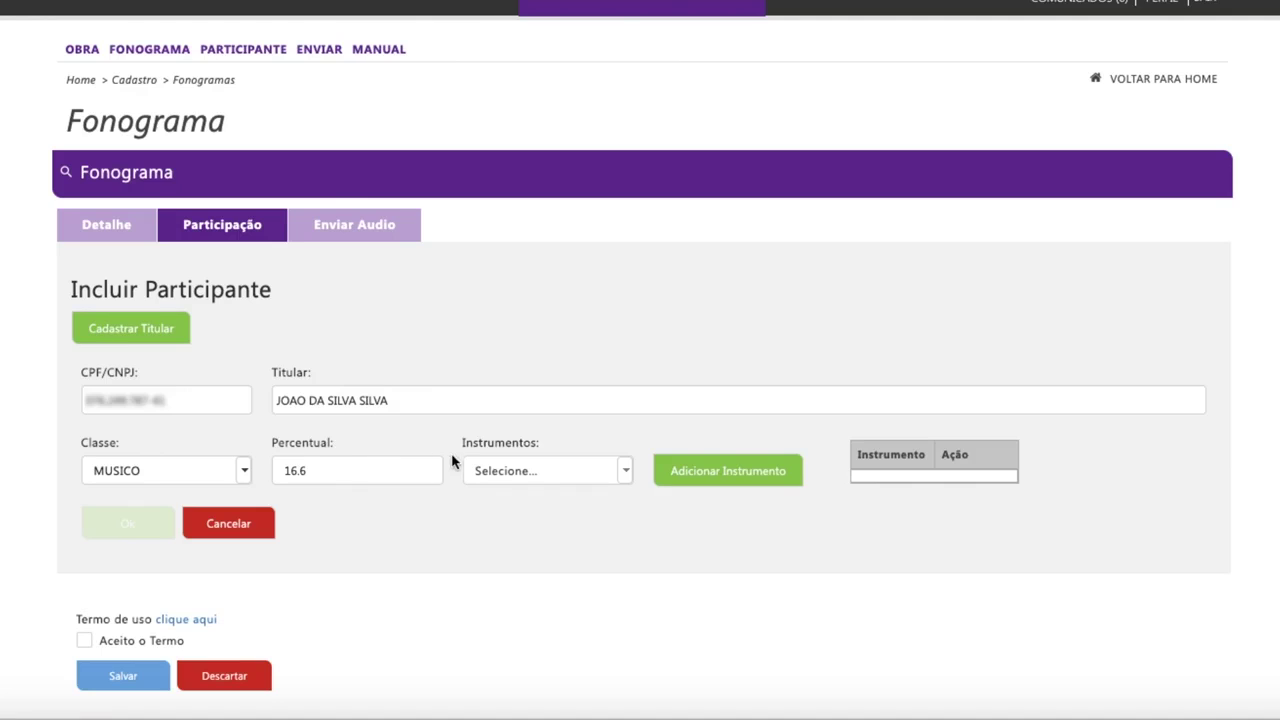
left_click(629, 474)
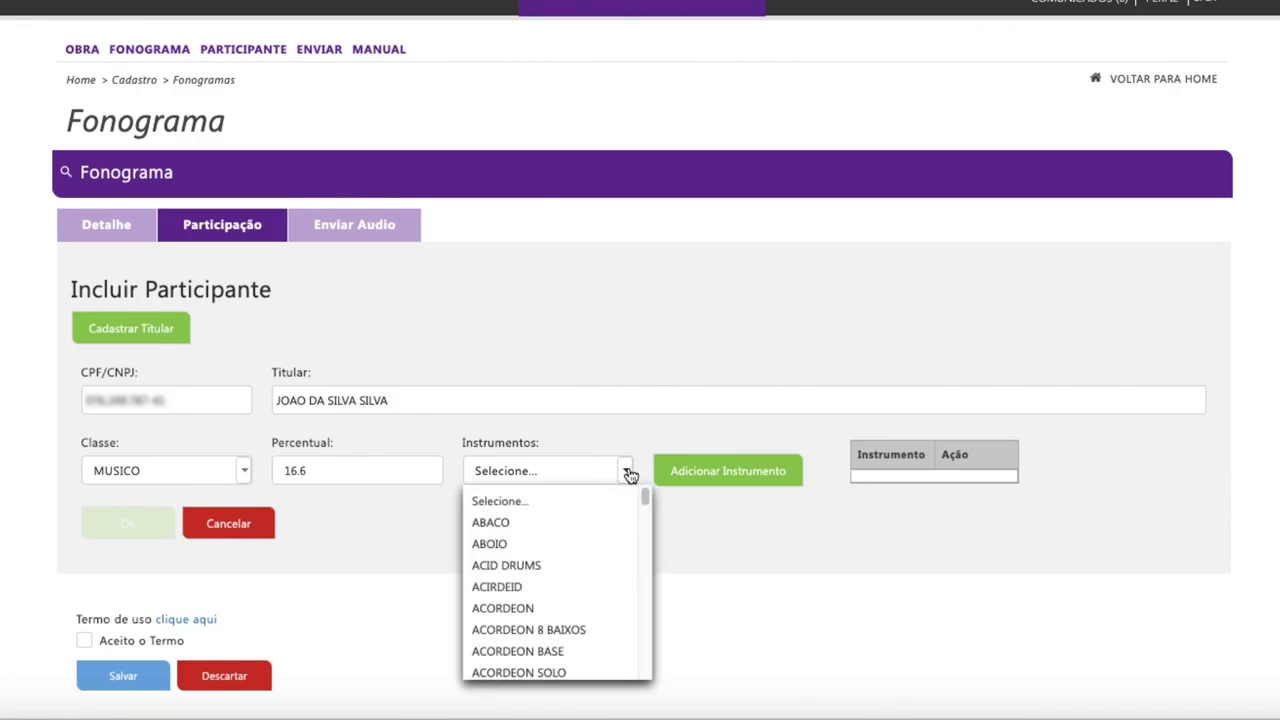
left_click(502, 527)
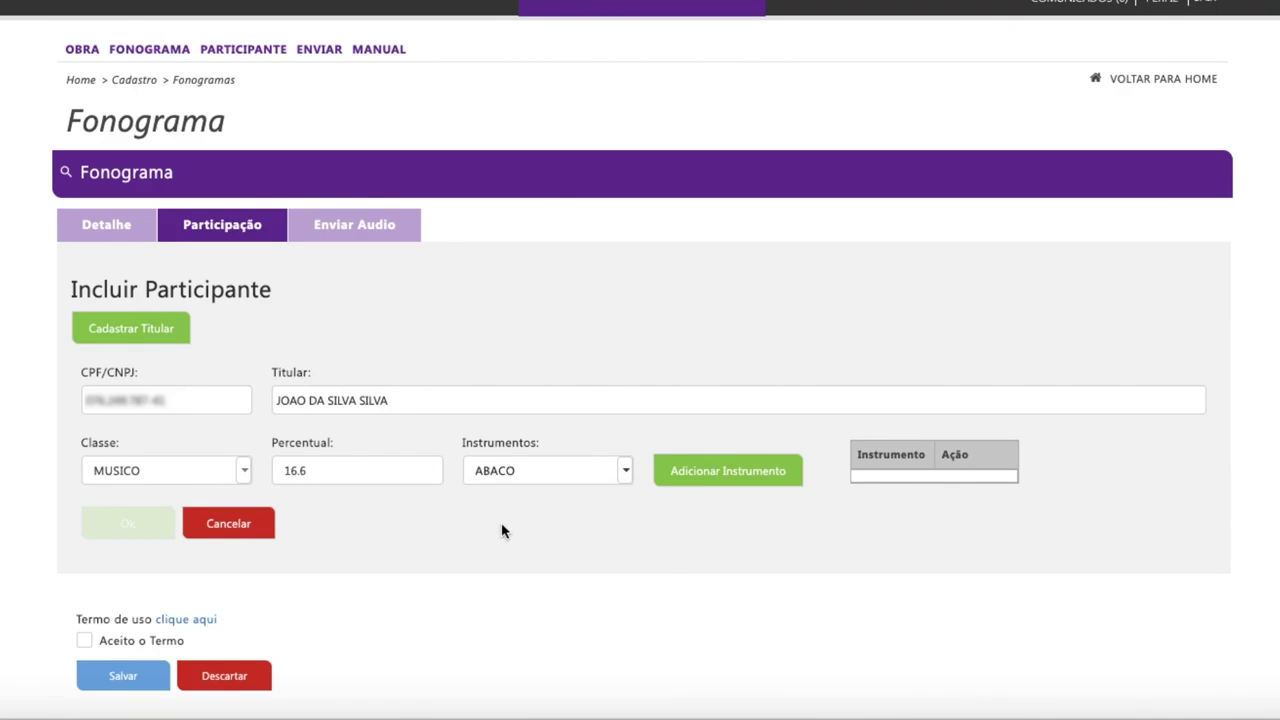
left_click(737, 476)
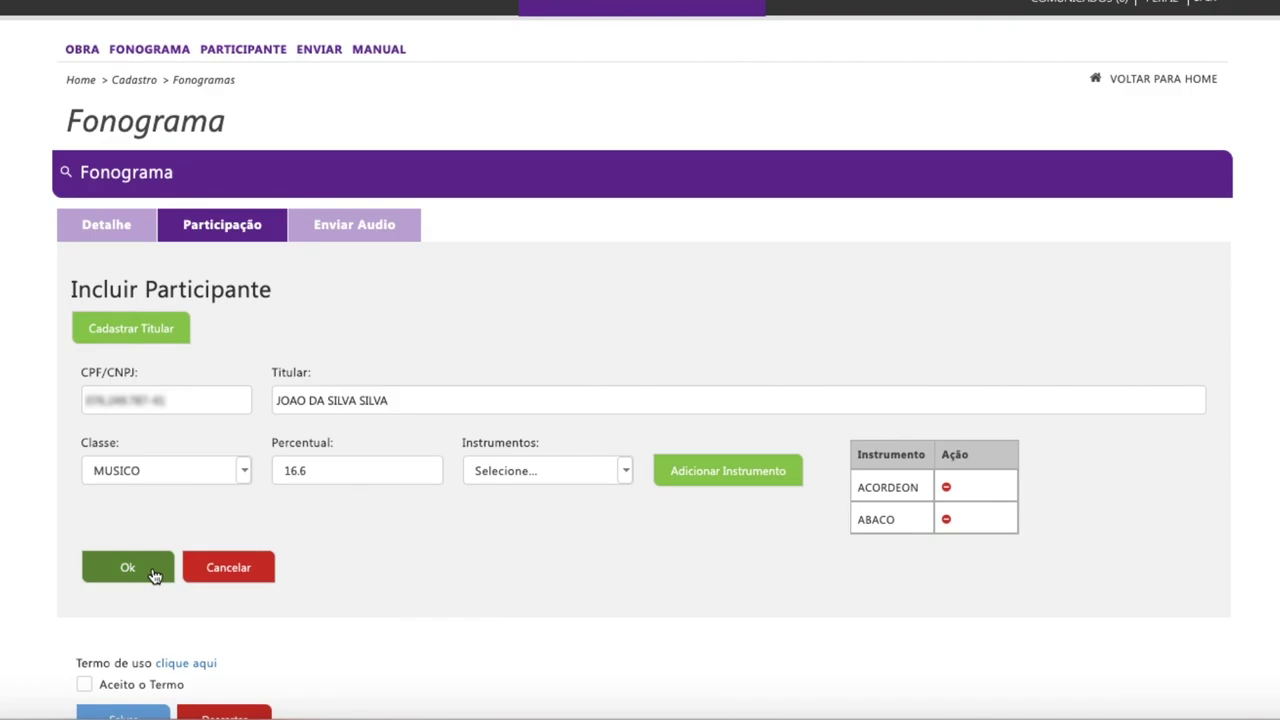
left_click(155, 572)
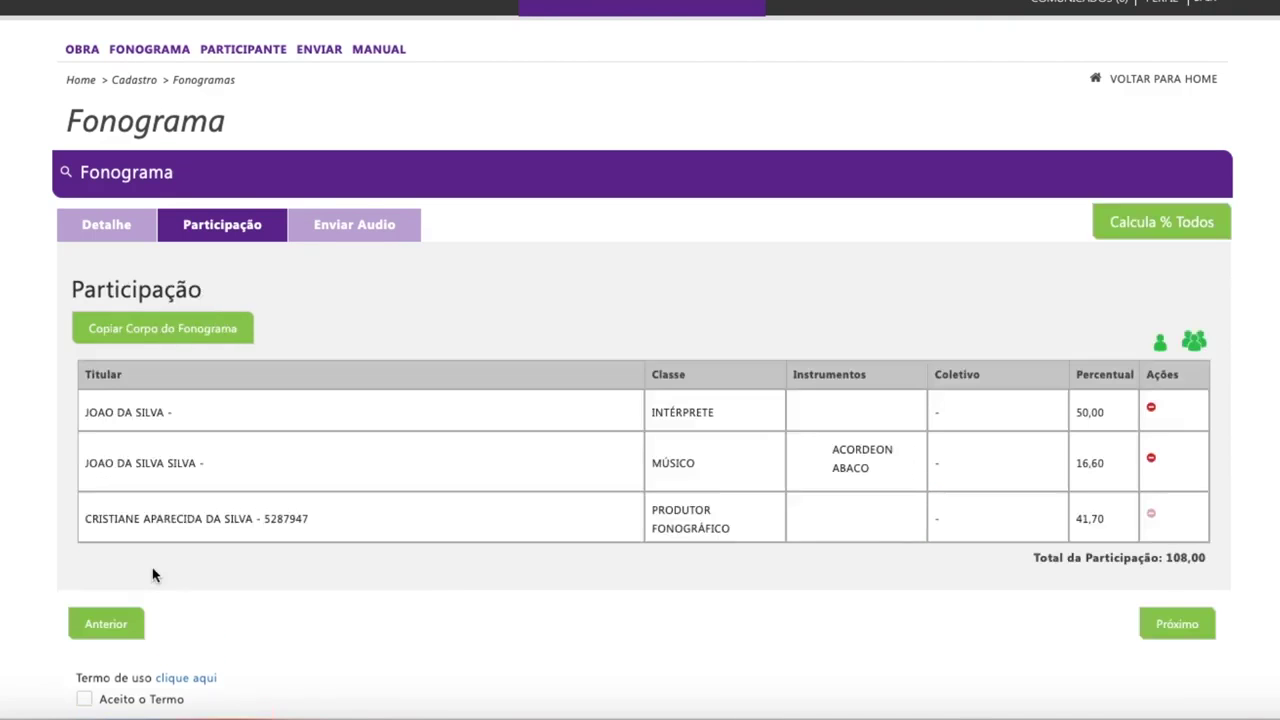
Step: Recalculate all shares to 41,70/16,60/41,70 (total 100,00), then bring up the Coletivo selection
left_click(1172, 230)
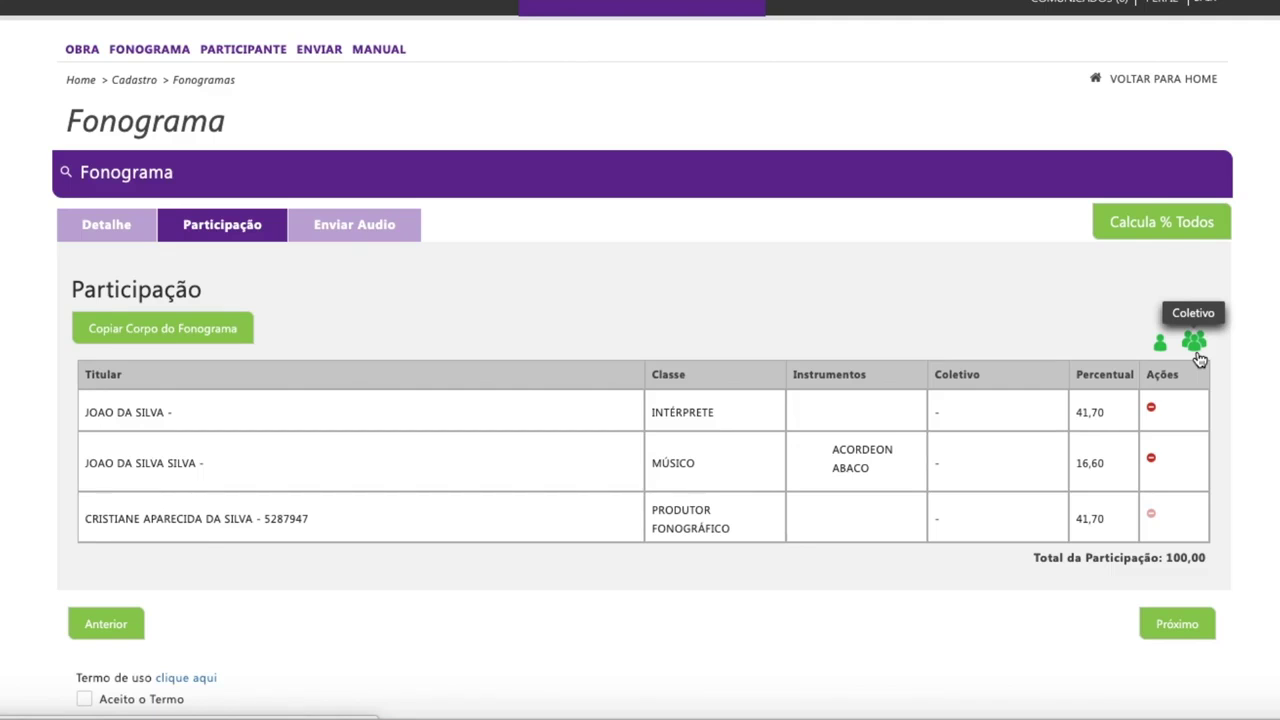
left_click(1195, 345)
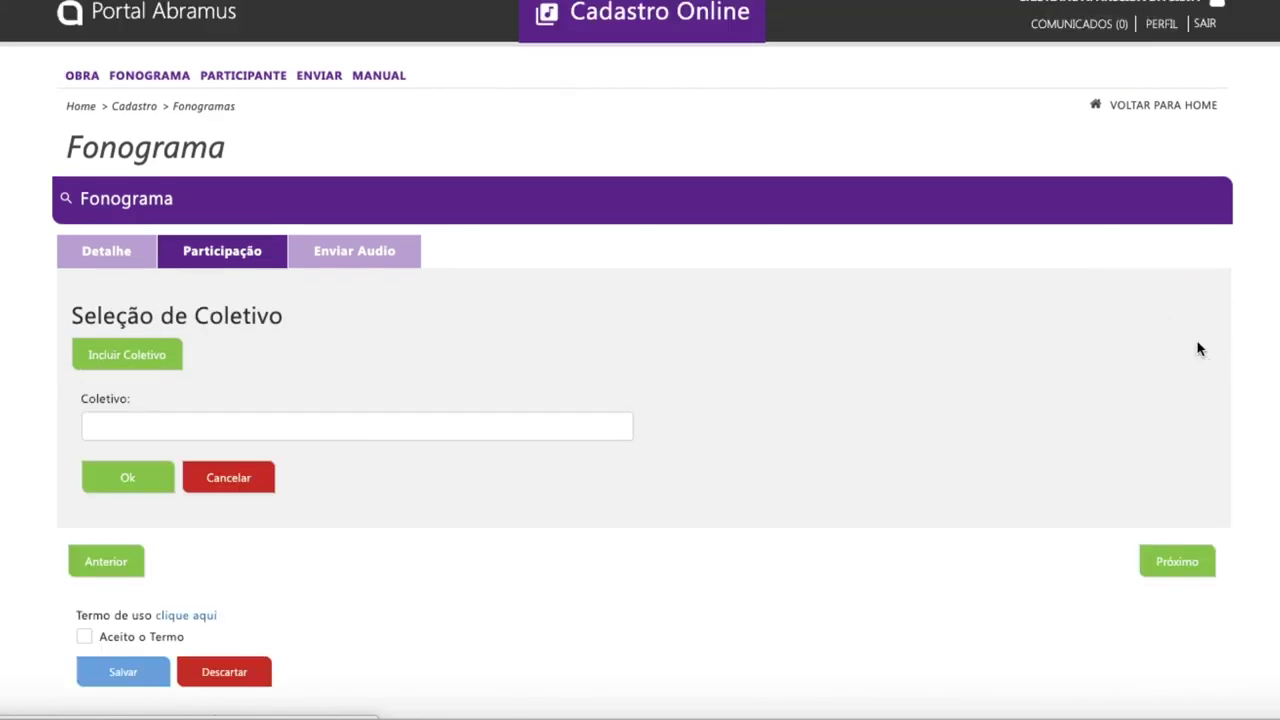
Step: Add a new collective named 'teste video' and choose its type from the Tipo list
left_click(268, 427)
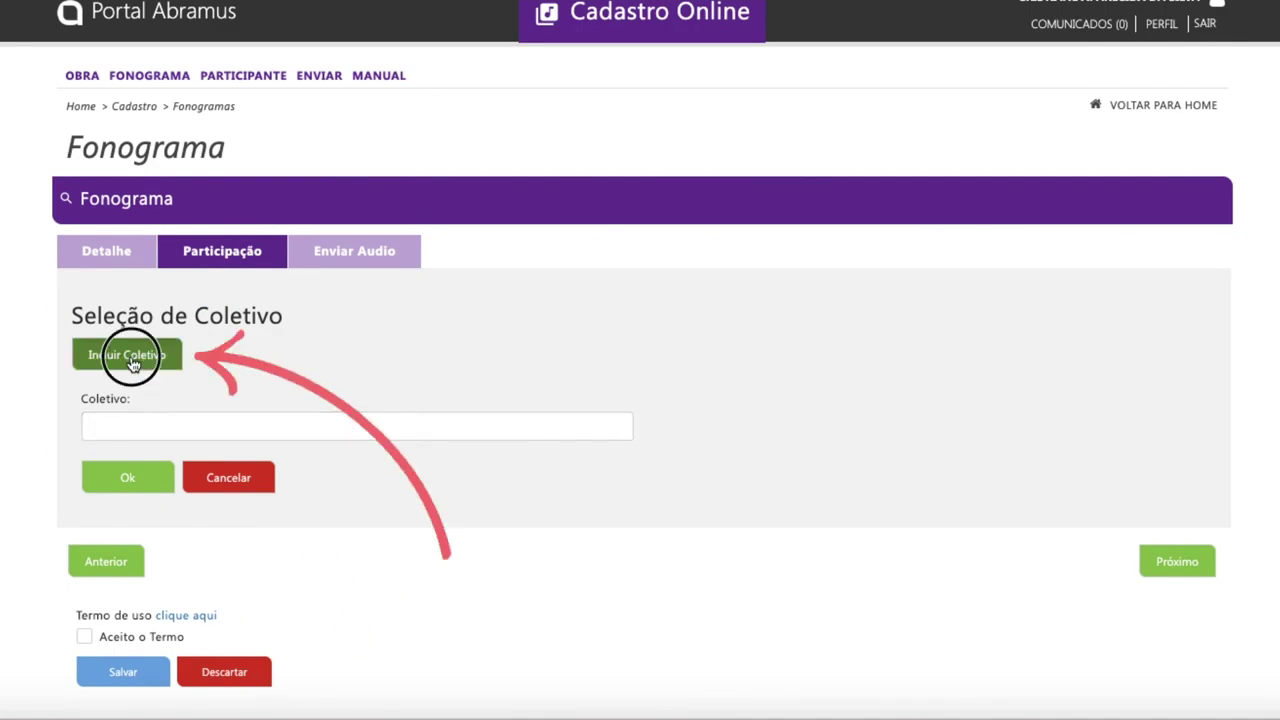
left_click(129, 356)
type("test")
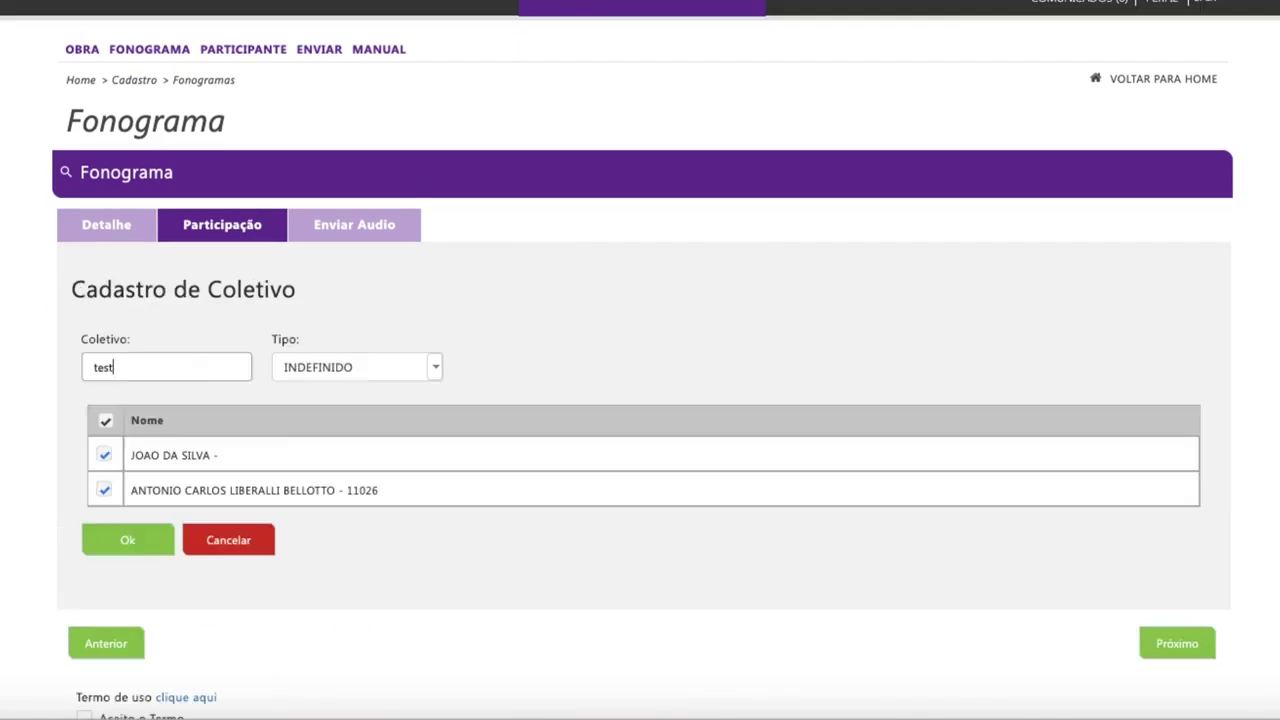
type("e video")
left_click(345, 367)
left_click(300, 457)
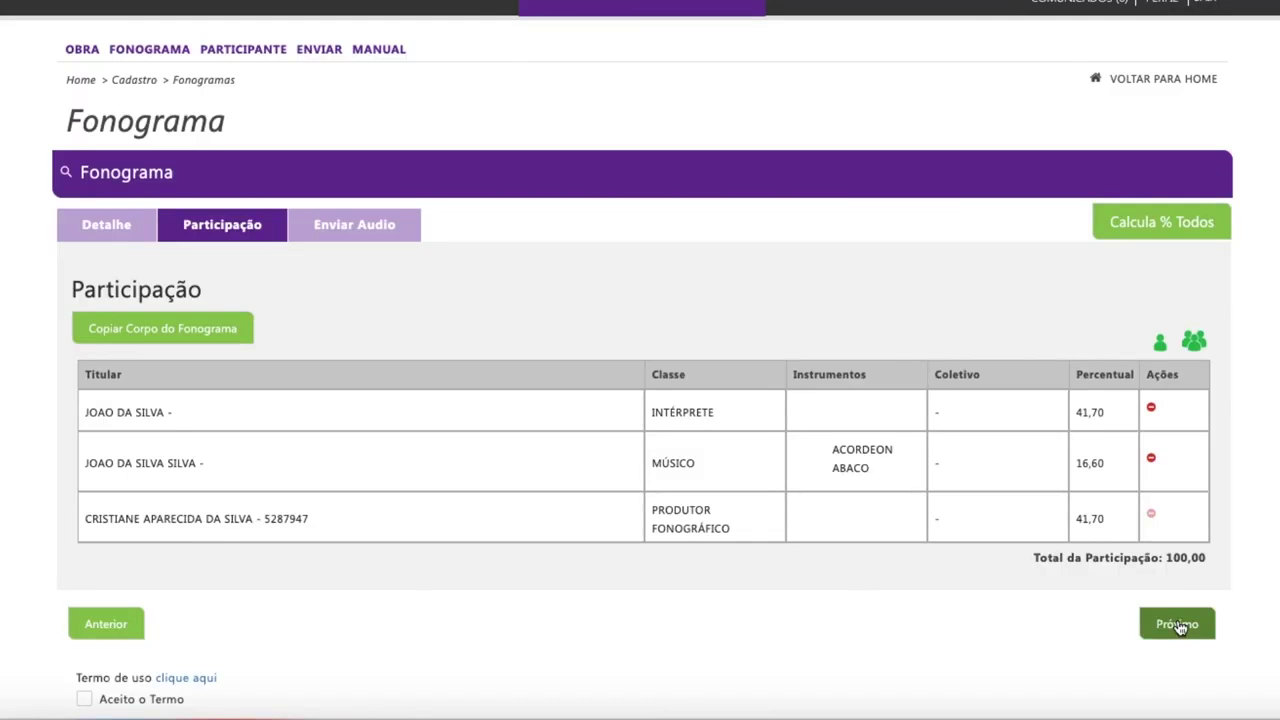
Step: Advance to the Enviar Audio tab, where no audio files are listed yet
left_click(1174, 620)
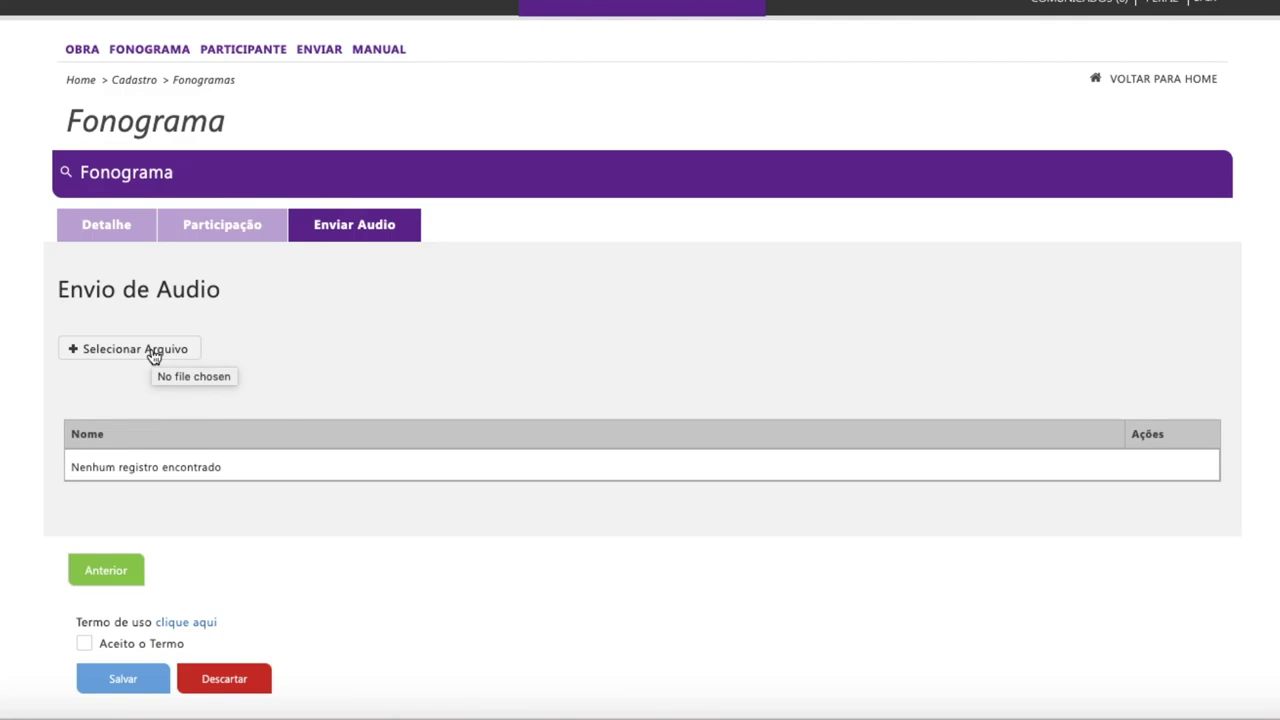
Step: Review the Termo de Uso, tick 'Aceito o Termo' and save TESTE OBRA 2 as pending
scroll(160, 500, "down", 1)
left_click(168, 620)
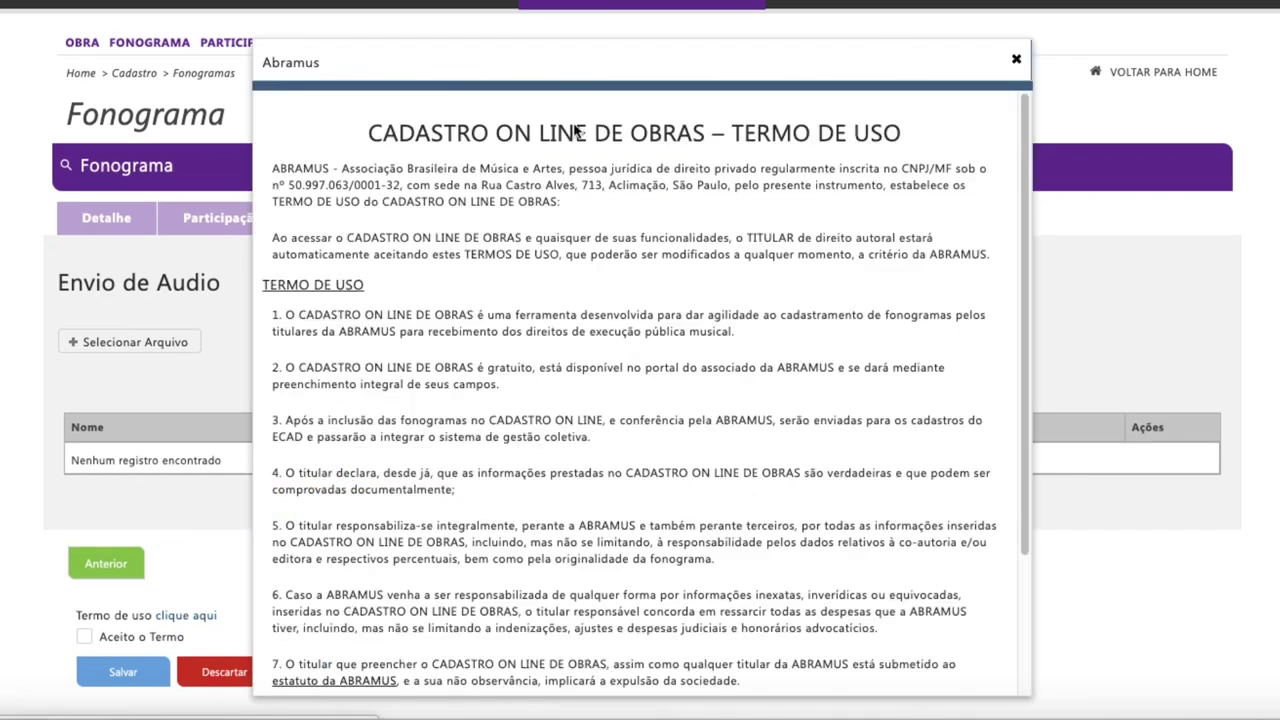
left_click(1016, 60)
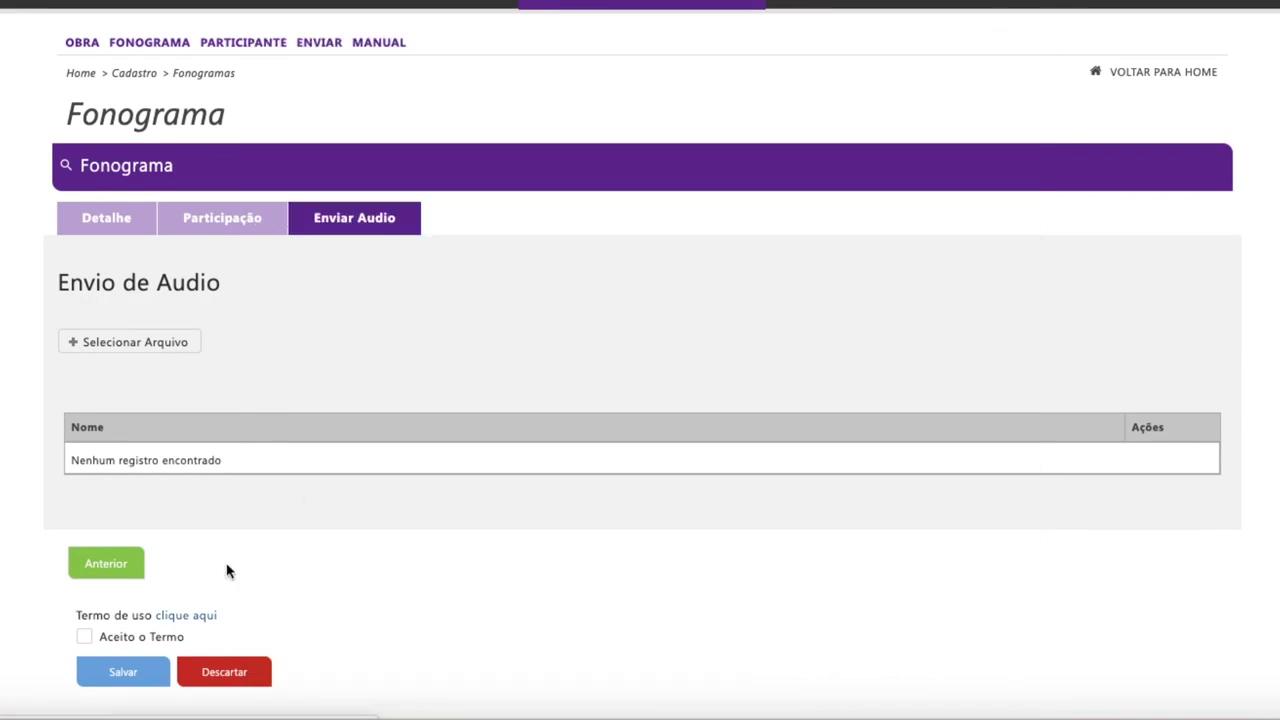
left_click(84, 640)
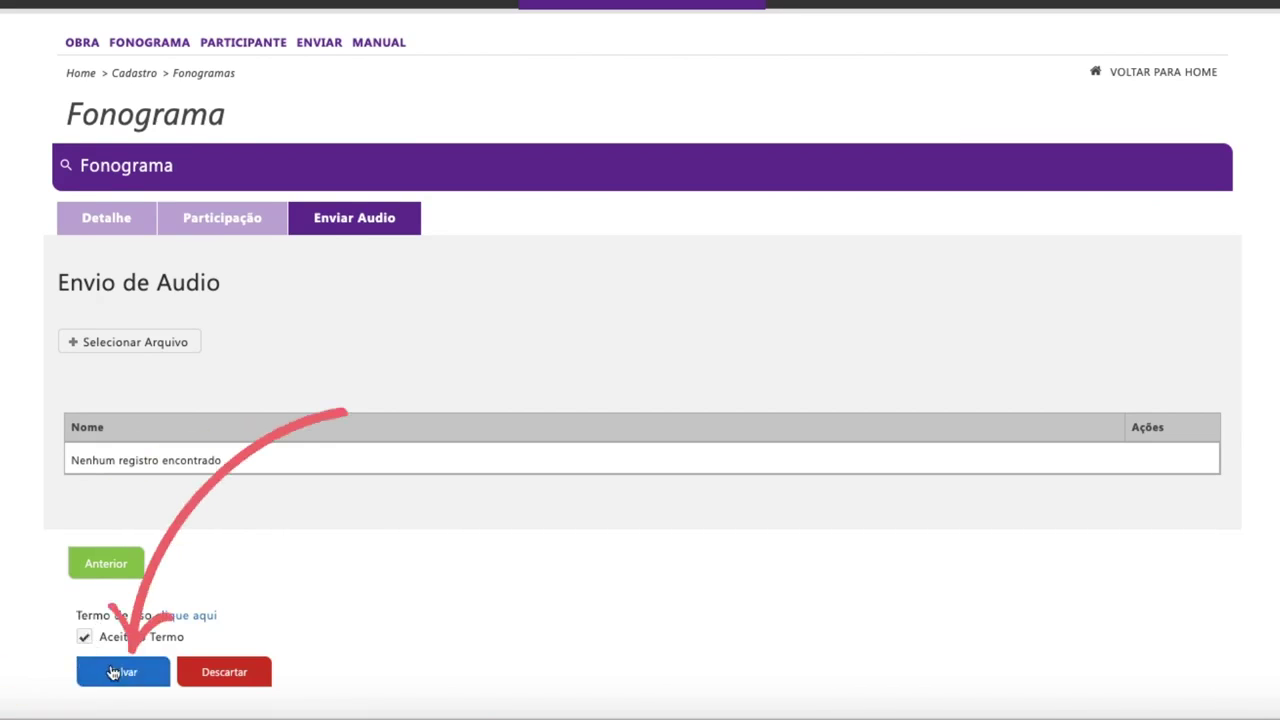
left_click(110, 673)
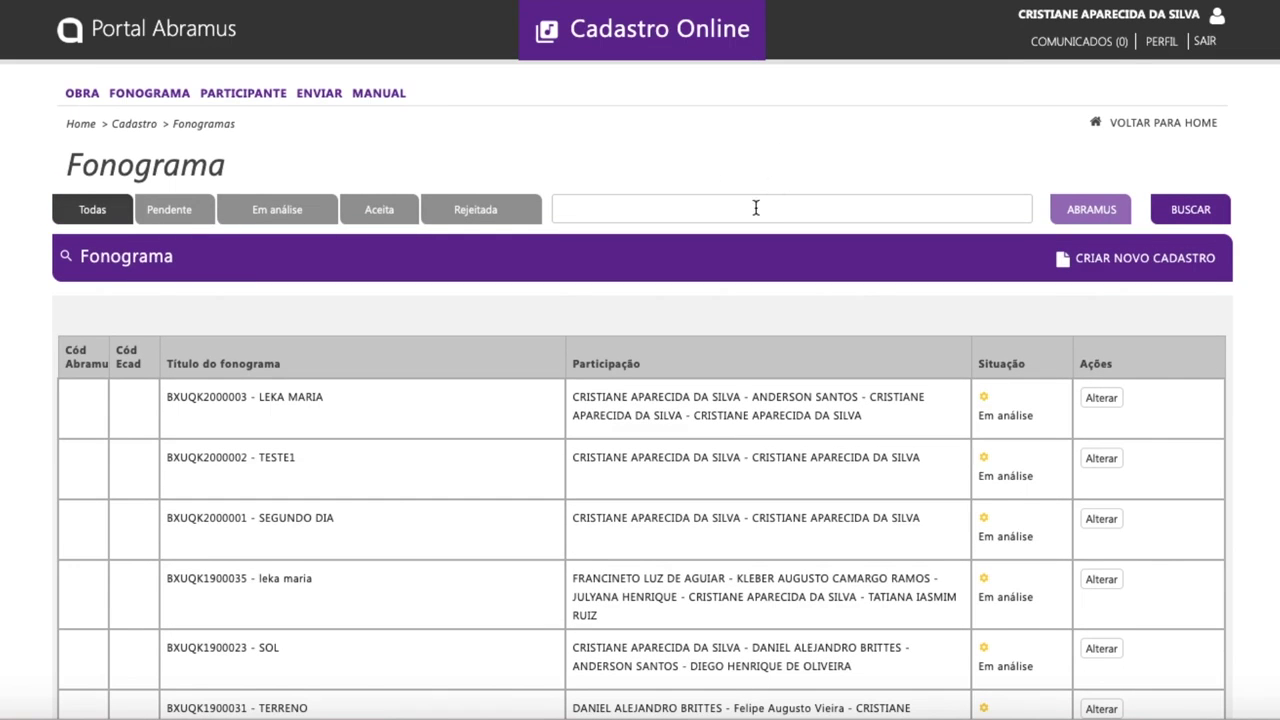
Step: Search the list for 'teste obra 2', then start a blank new Fonograma registration
left_click(756, 208)
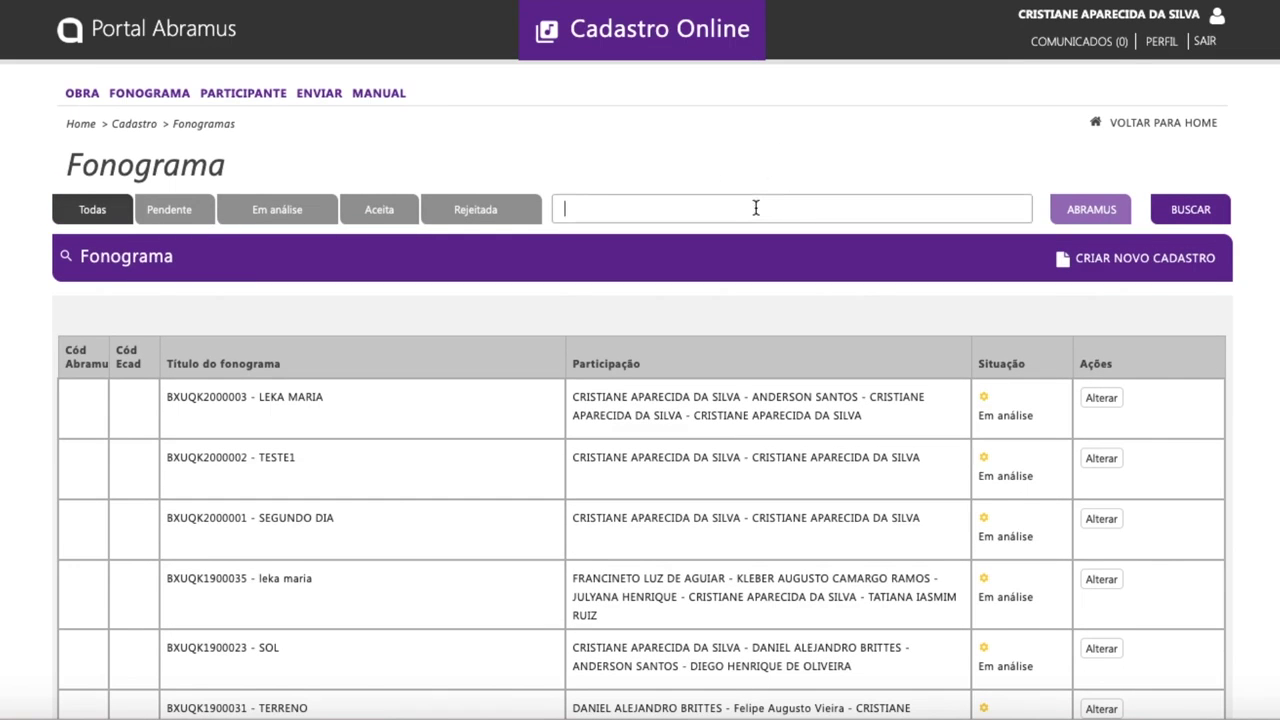
type("te")
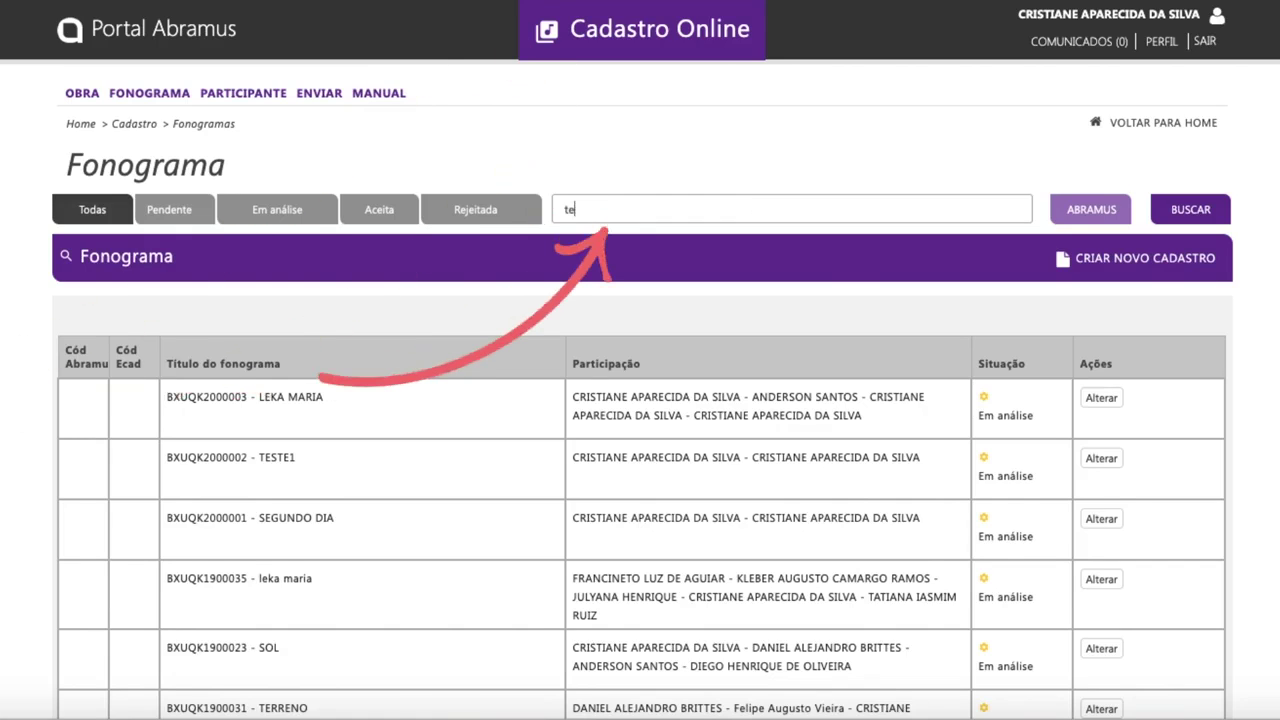
type("ste obra 2")
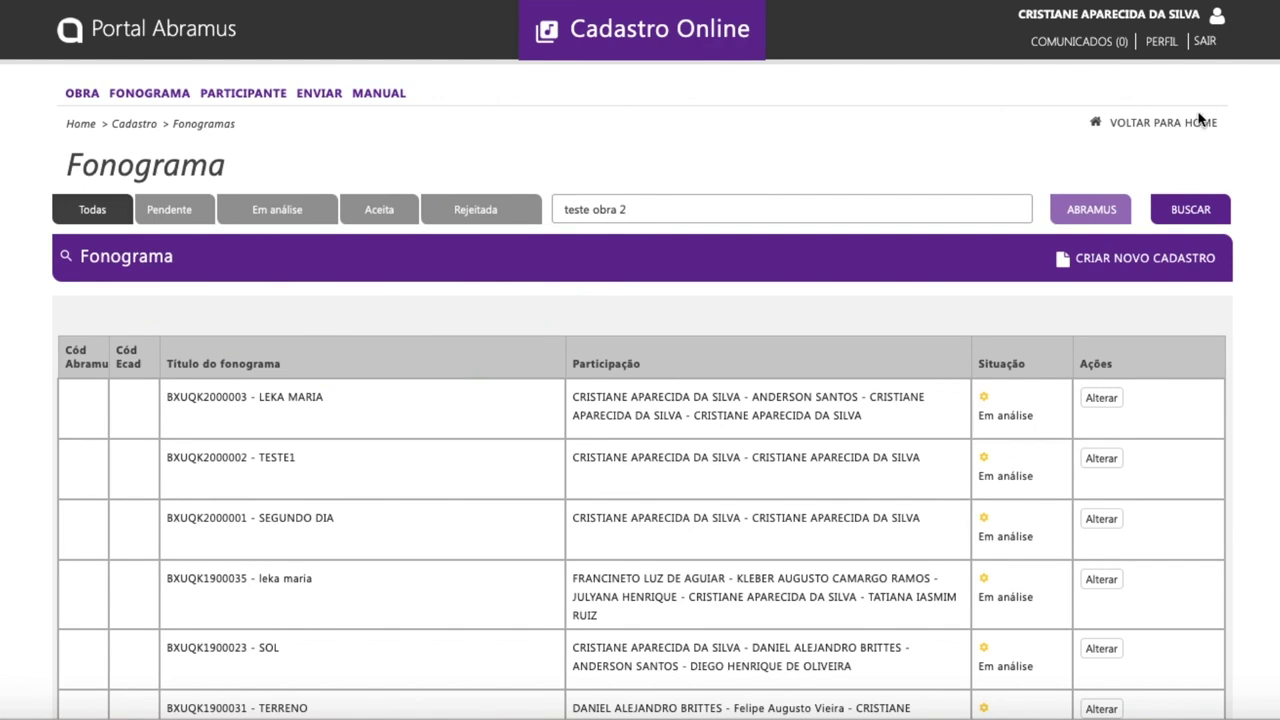
left_click(1188, 214)
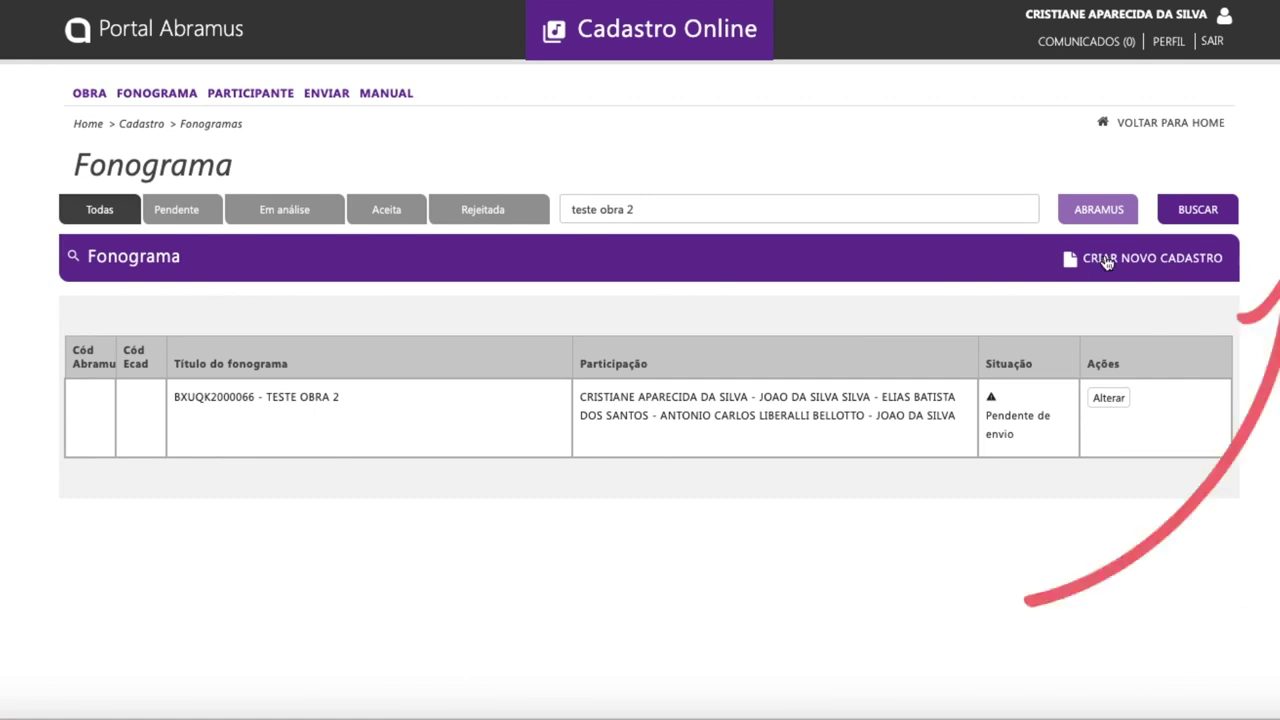
left_click(1105, 260)
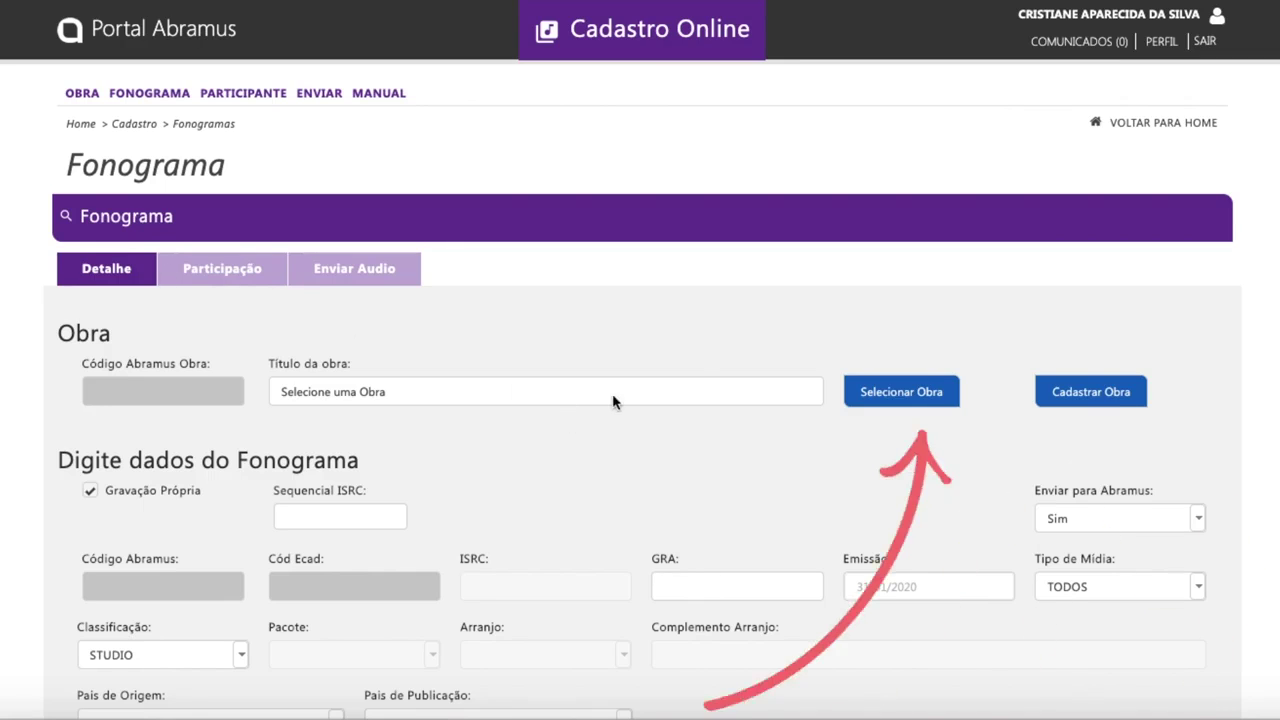
Step: Link the work PRIMEIRO DE MARCO, found by searching works for 'teste'
left_click(896, 404)
type("teste")
left_click(978, 402)
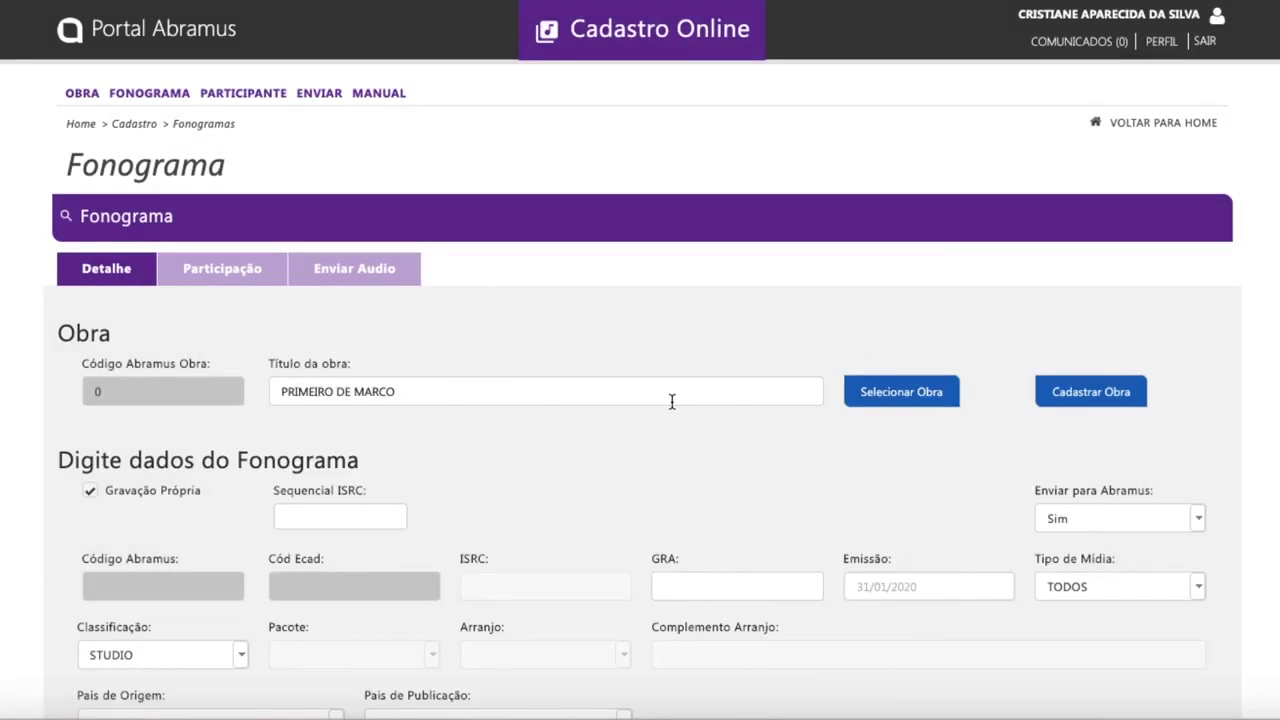
scroll(526, 551, "down", 2)
left_click(1198, 387)
Step: Set the dates to 31/01/2020 and duration to 5 minutes, then go to participants
left_click(163, 587)
type("31012020")
key("Tab")
type("31012020")
key("Tab")
type("5")
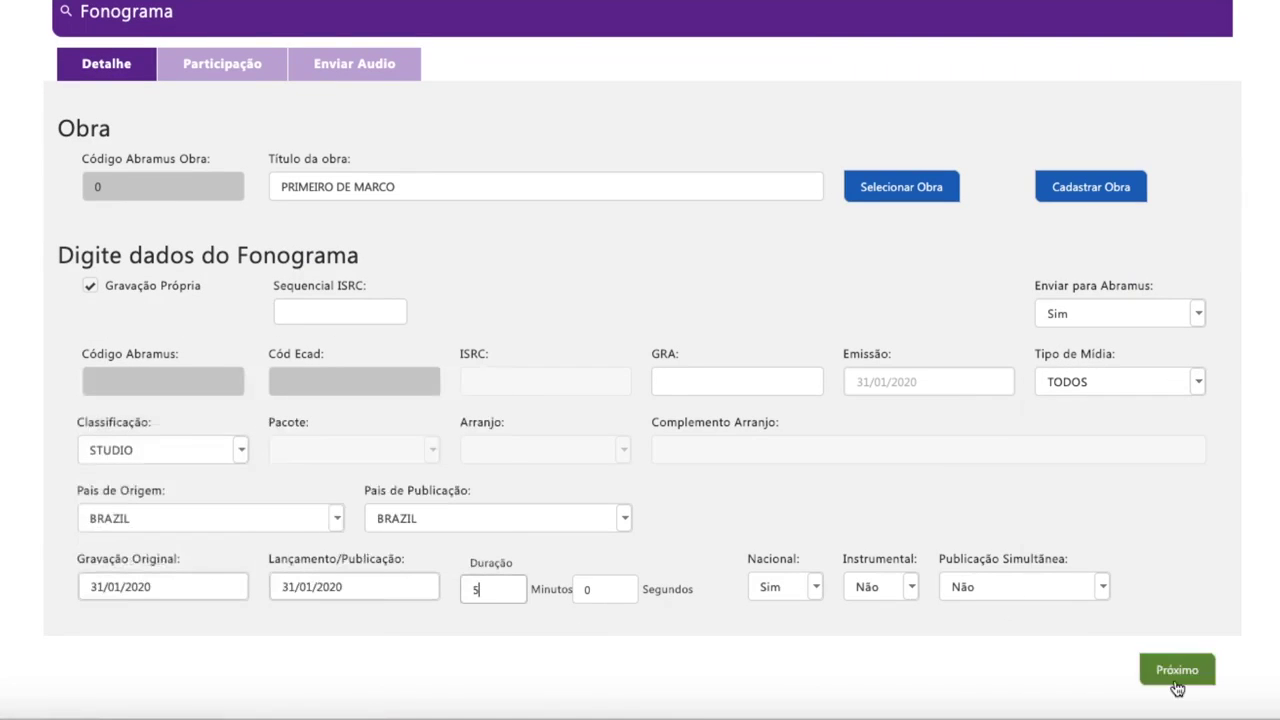
left_click(1177, 670)
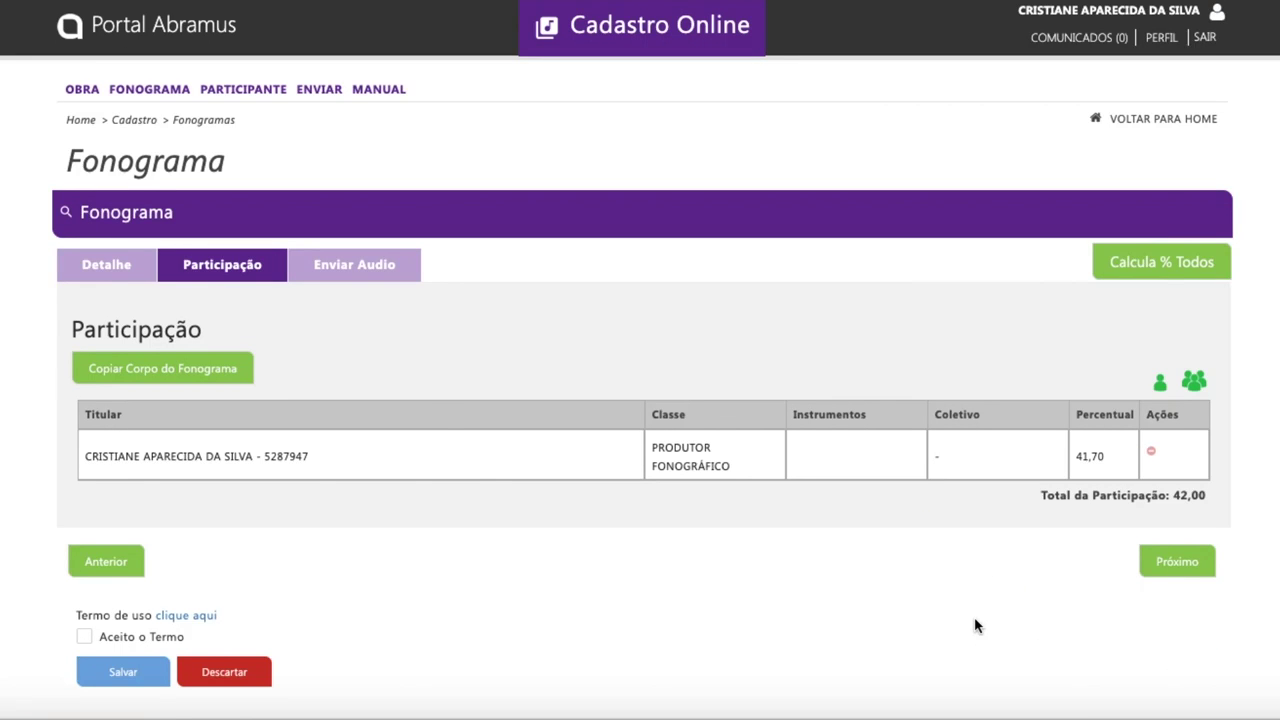
Step: Copy TESTE OBRA 2's participants, remove one performer to total 100,00, and continue to audio
left_click(95, 376)
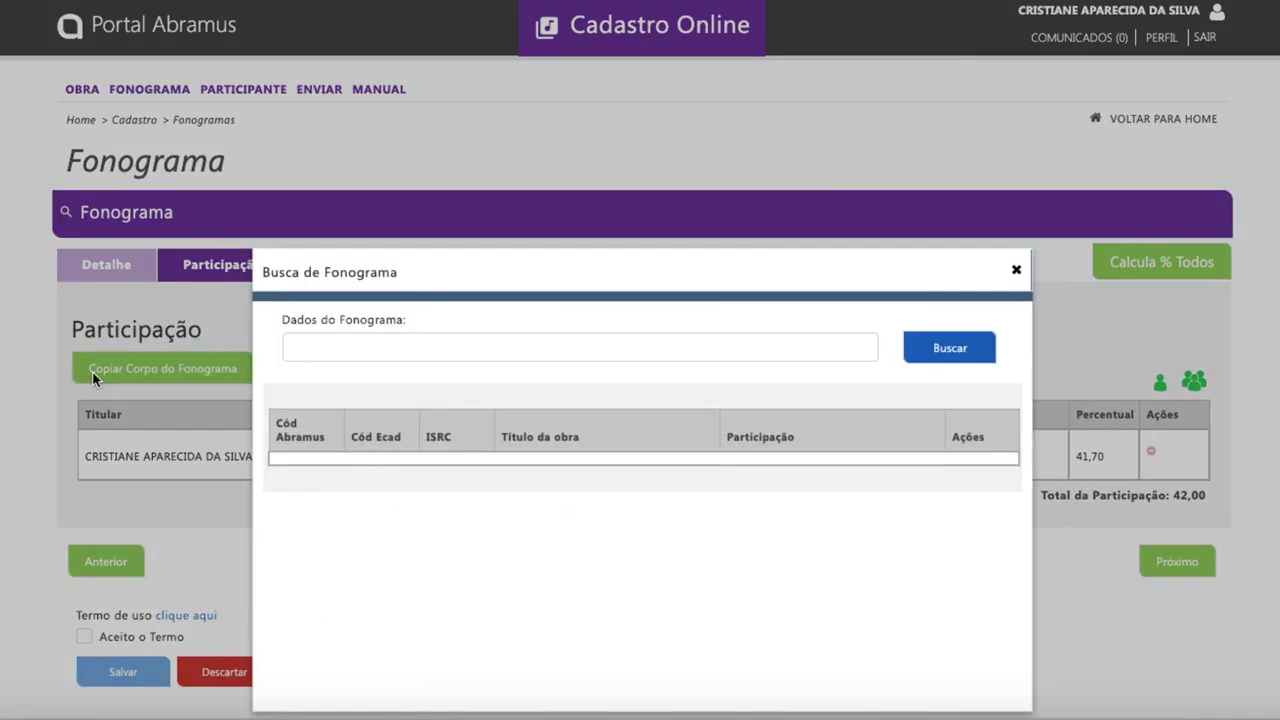
left_click(309, 340)
type("te")
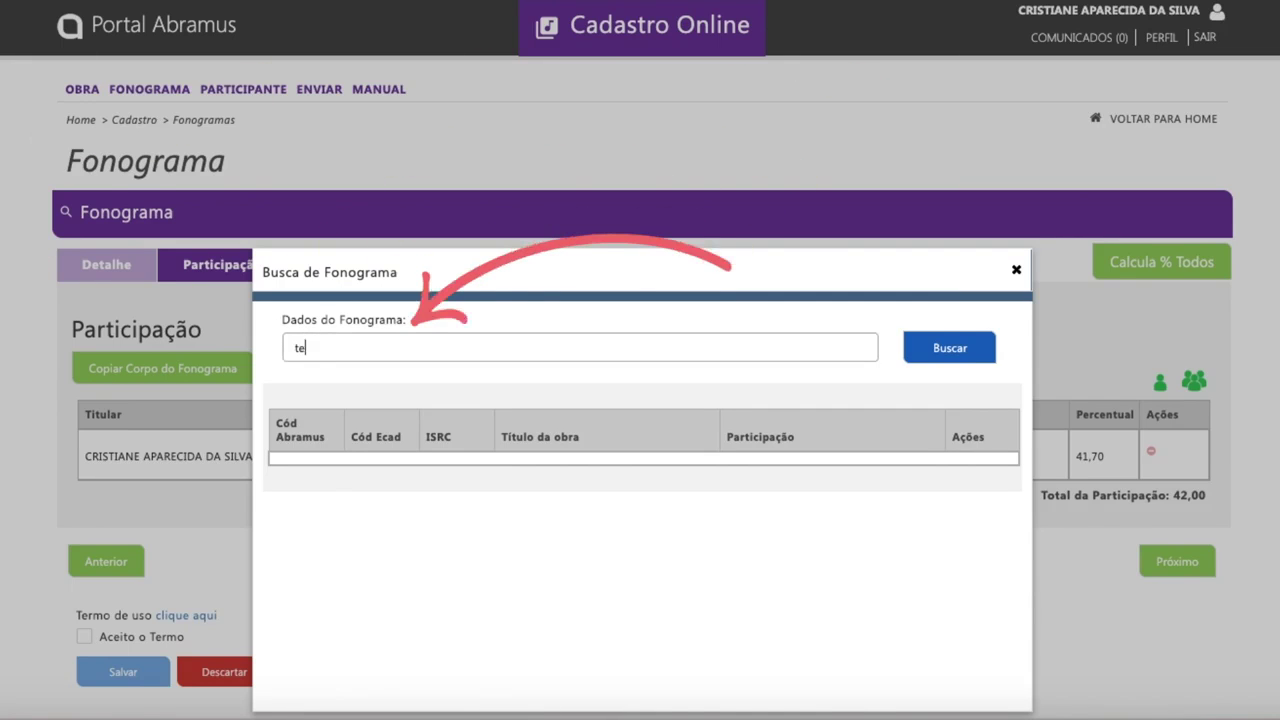
type("ste obra 2")
left_click(947, 354)
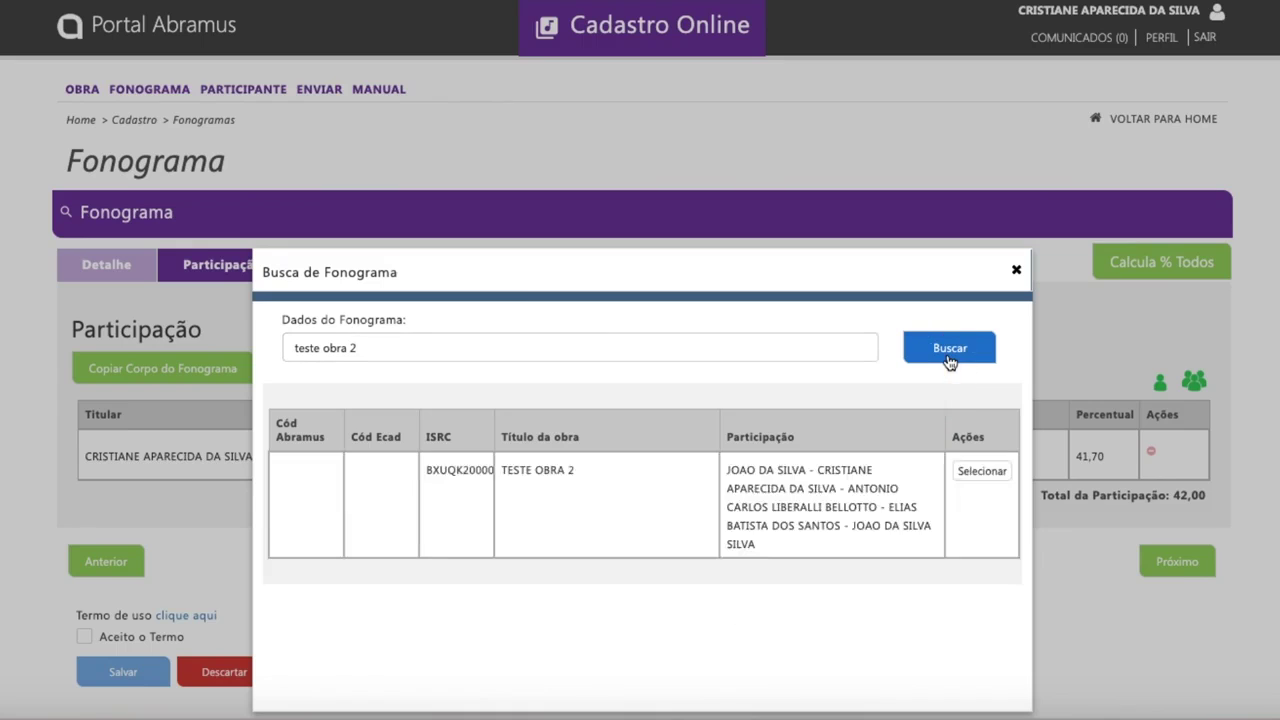
left_click(980, 471)
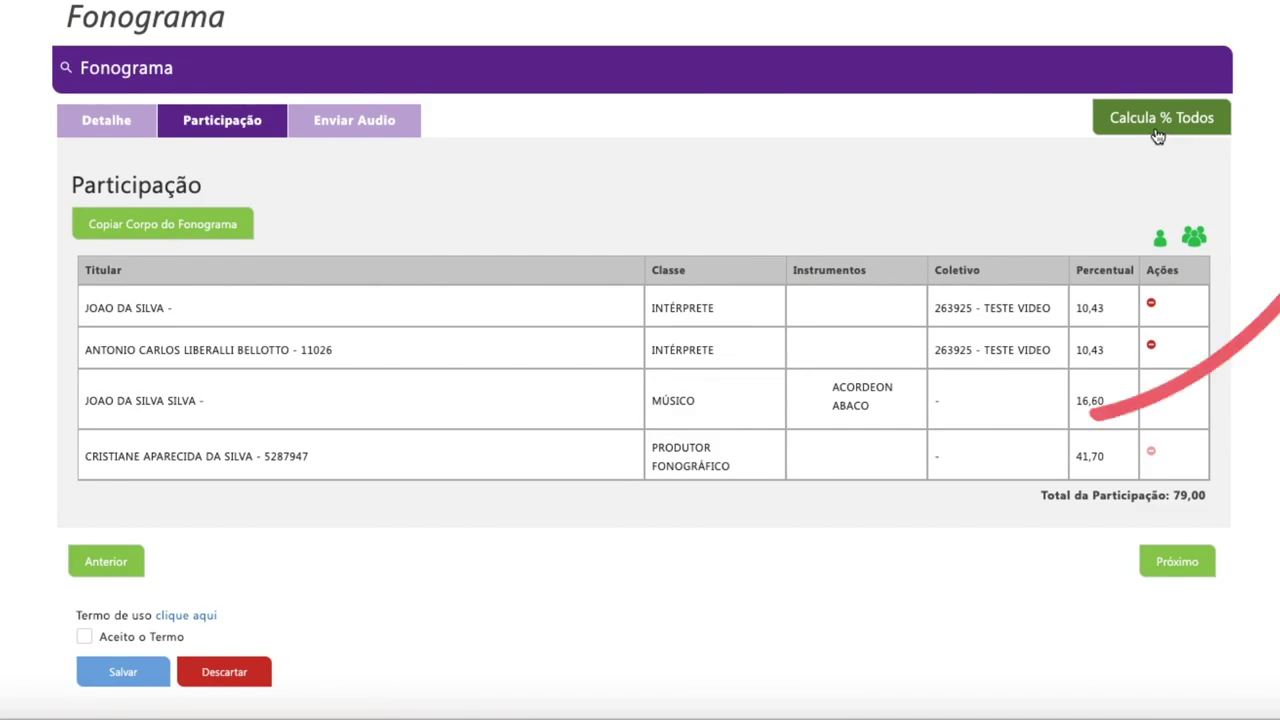
left_click(1157, 130)
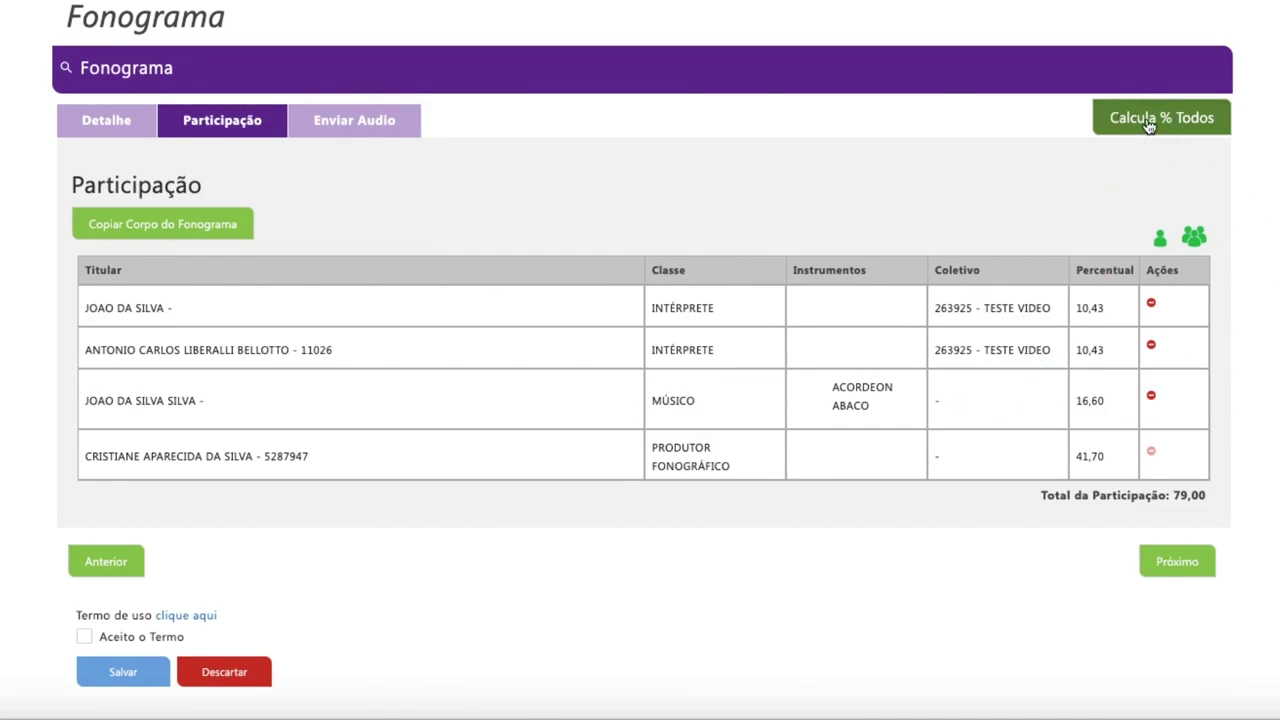
left_click(1166, 561)
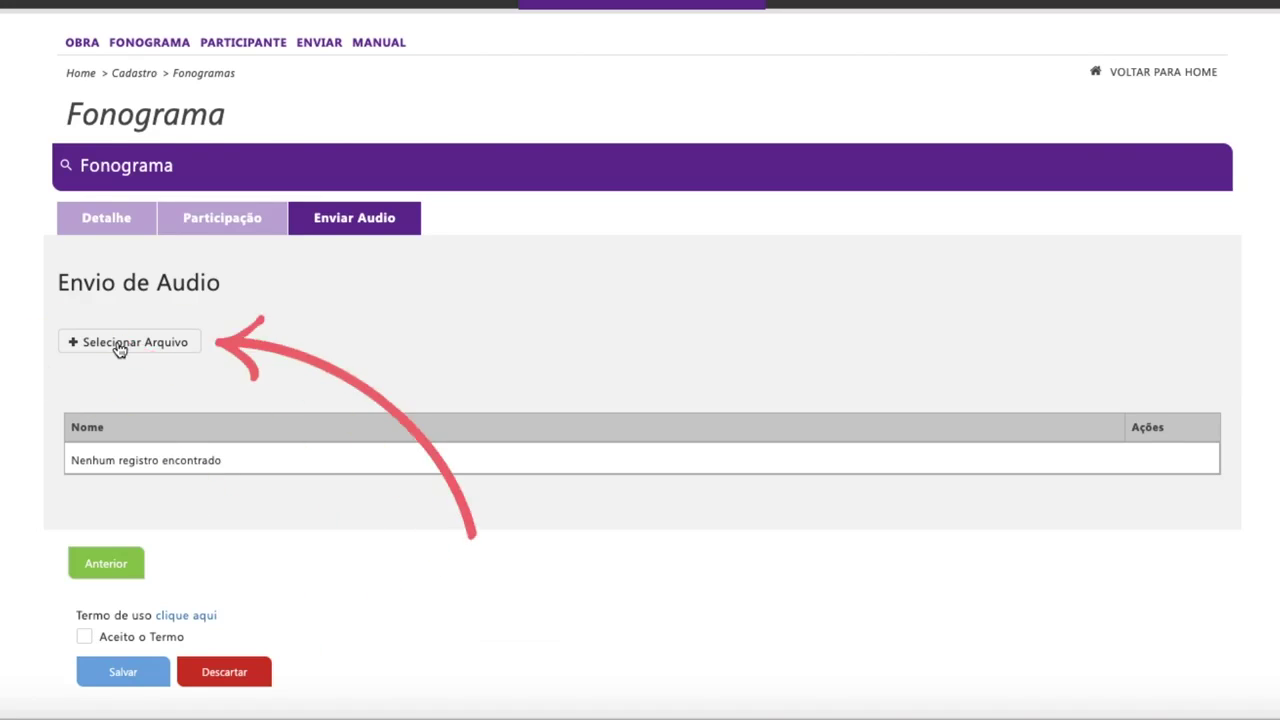
Step: Tick 'Aceito o Termo' and save the new phonogram back to the list
left_click(85, 636)
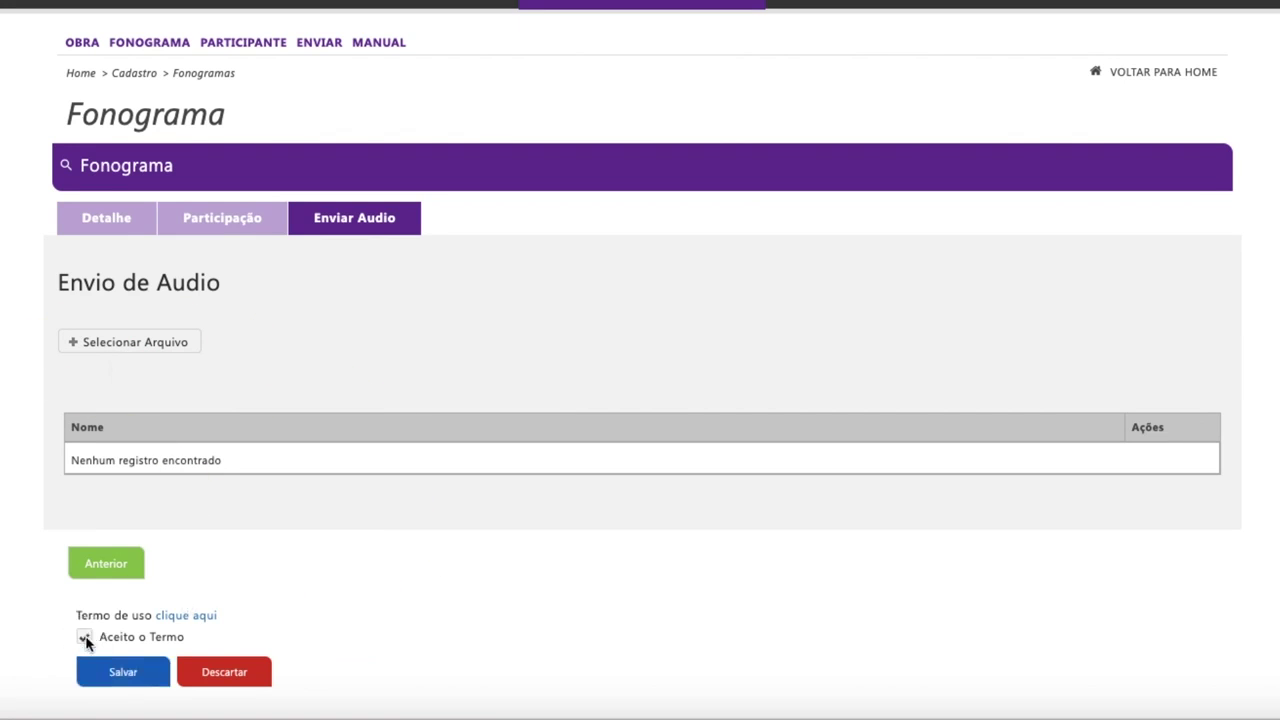
left_click(112, 666)
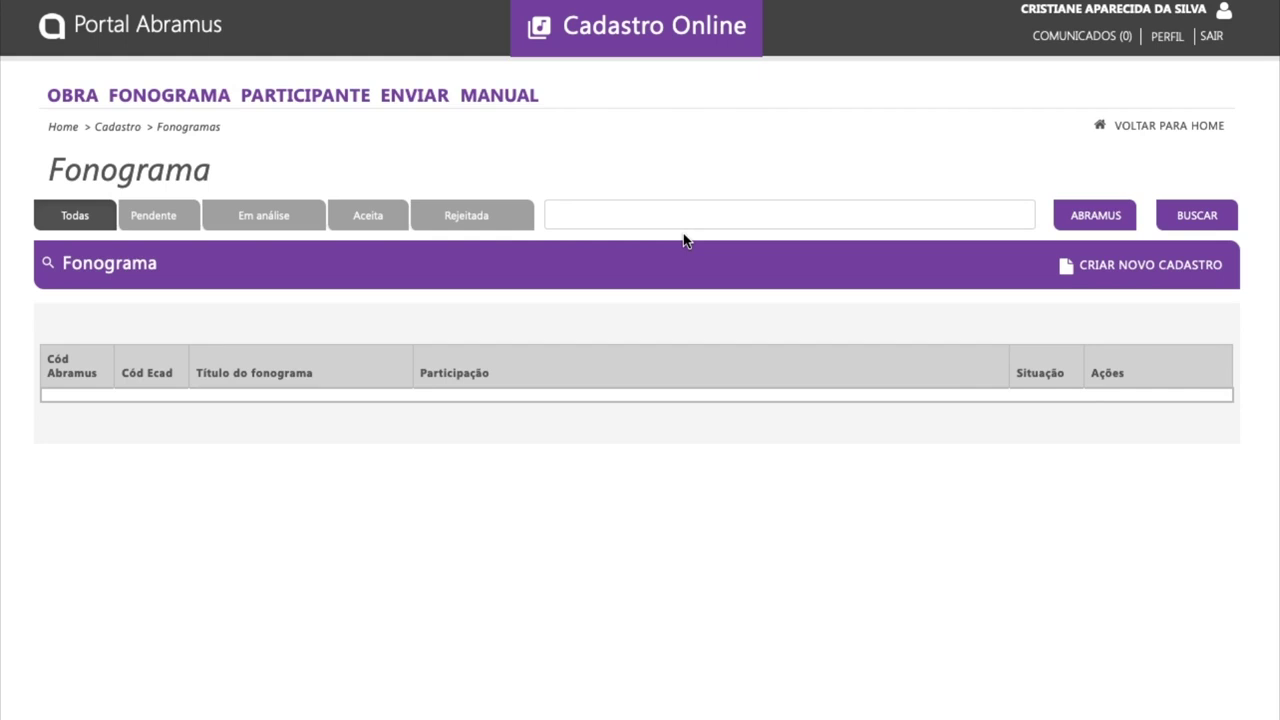
Step: Search phonograms for 'teste' and clone one of the results
left_click(675, 211)
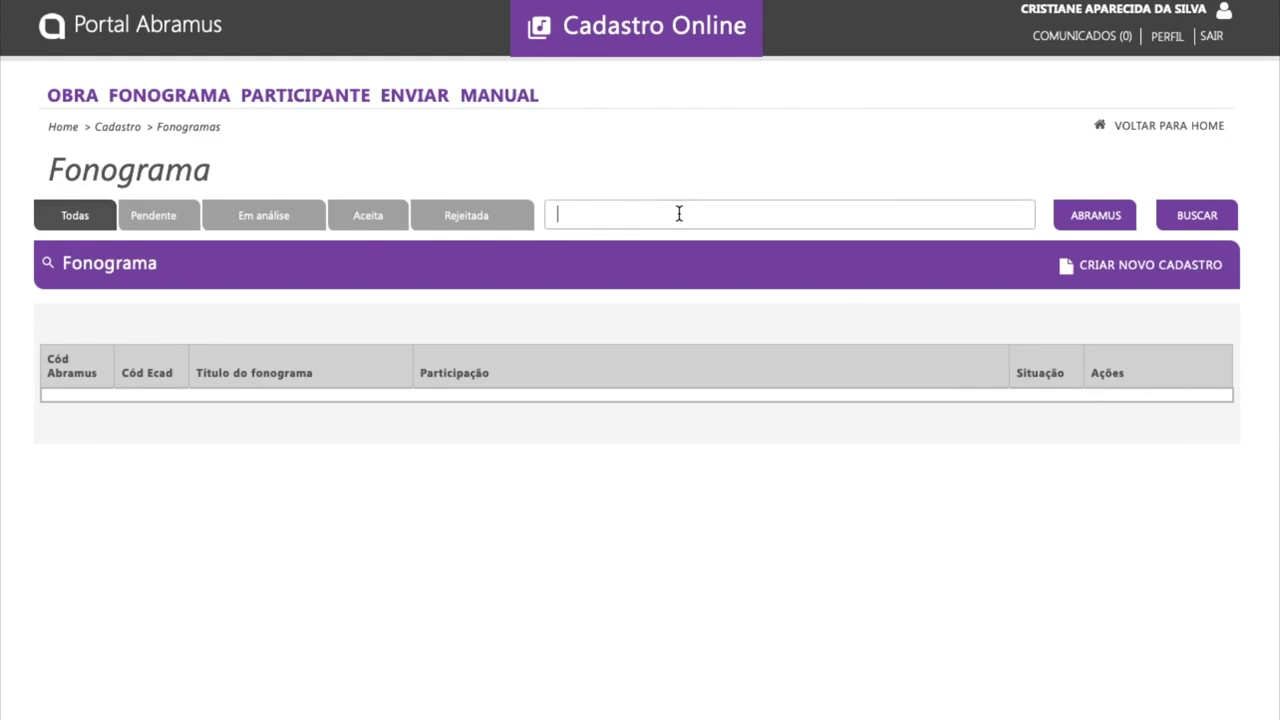
type("teste")
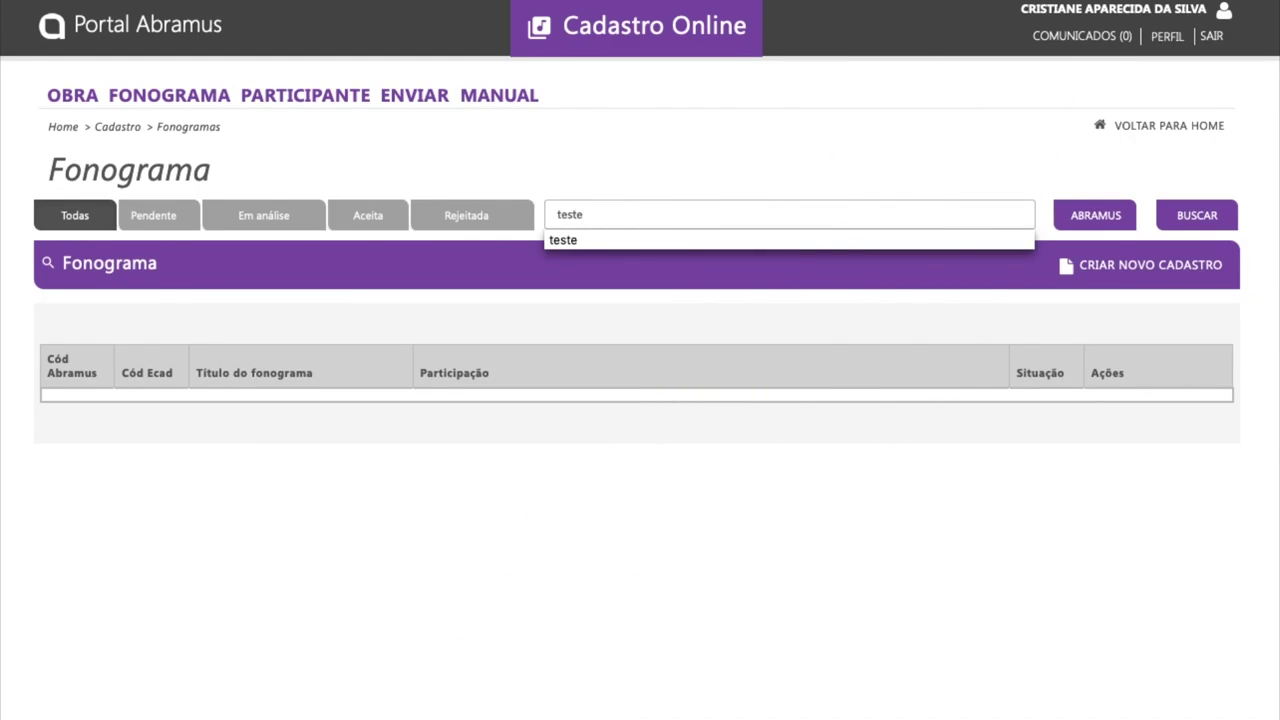
left_click(650, 239)
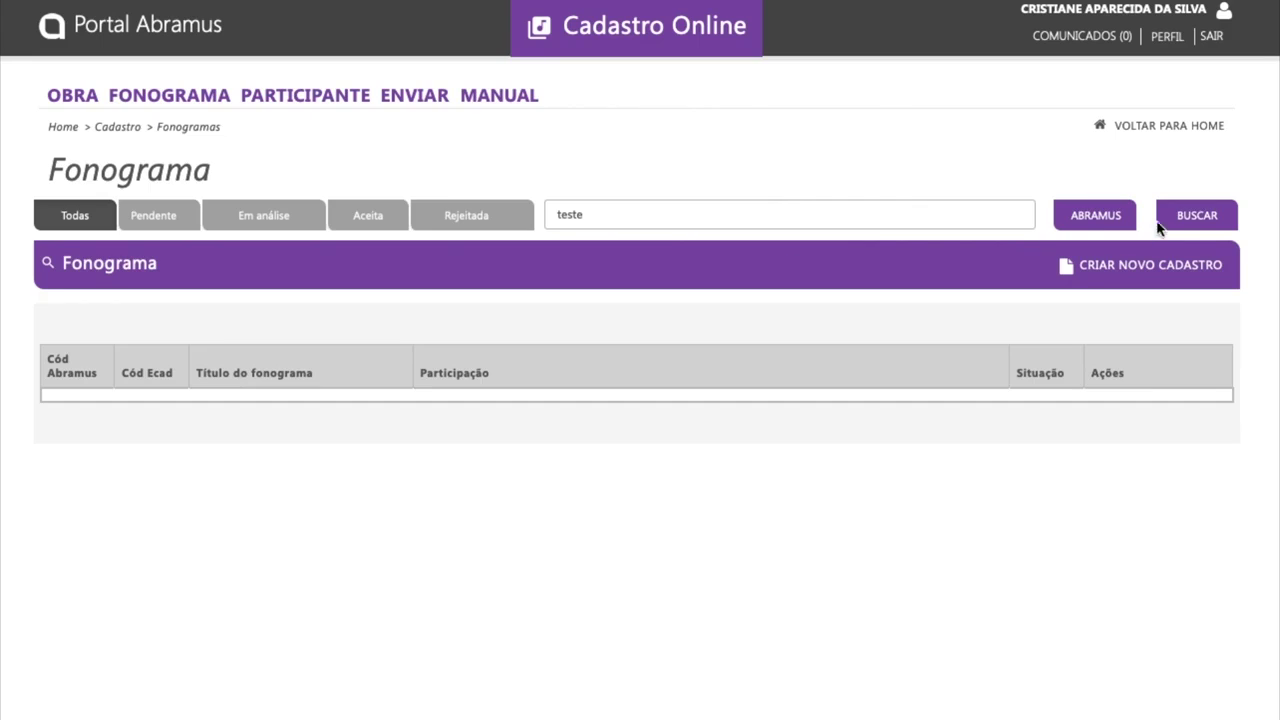
left_click(1207, 222)
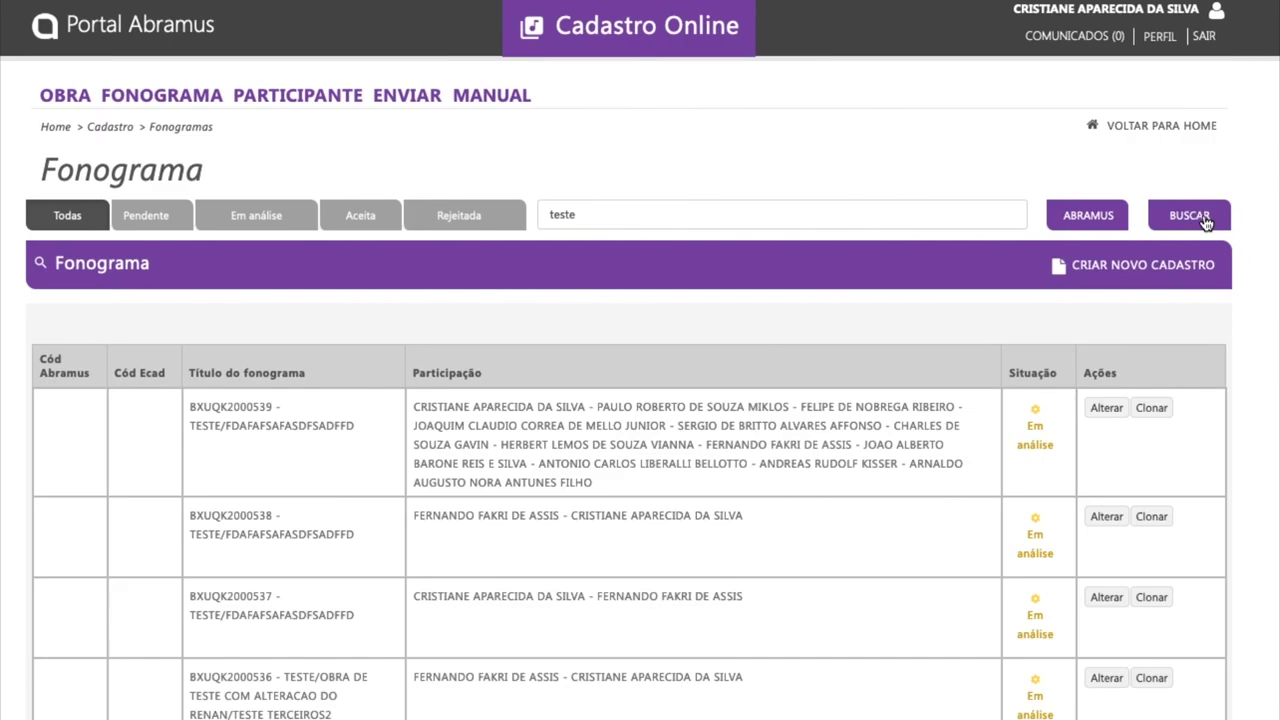
left_click(1152, 410)
Step: Step through the cloned details and participants, totaling 100,00, to the Envio de Audio step
scroll(786, 428, "down", 3)
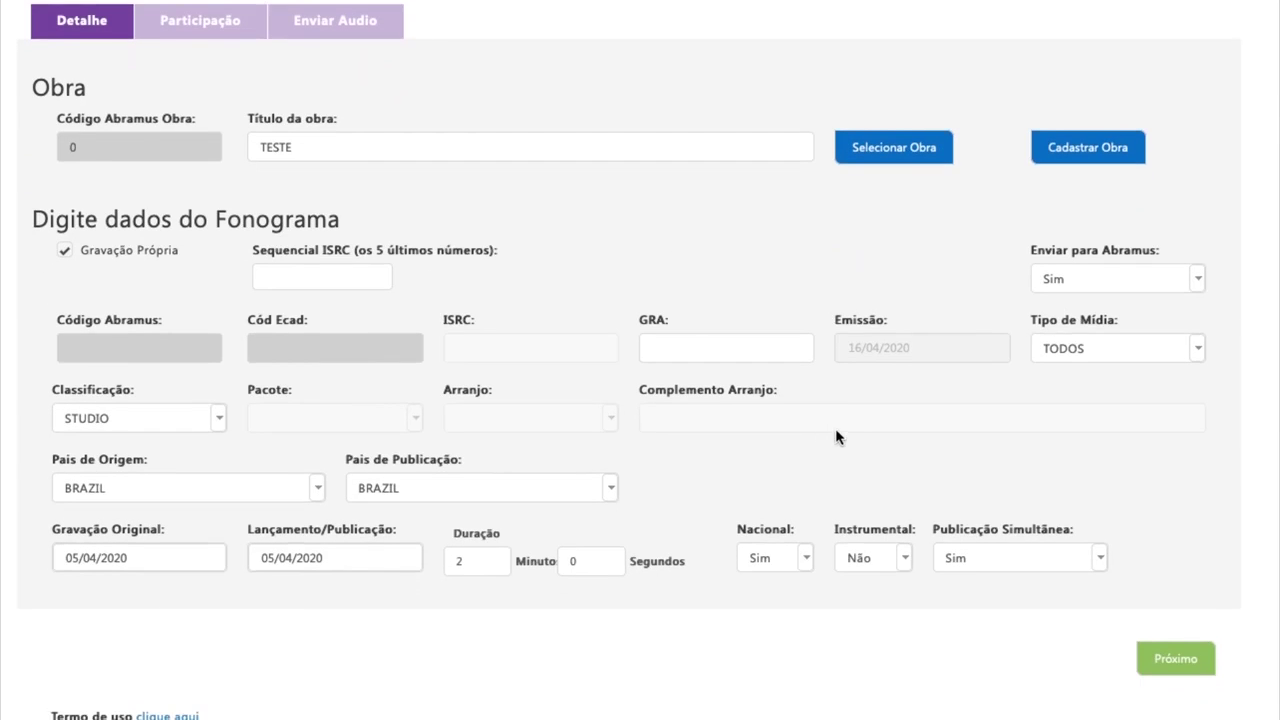
scroll(1130, 580, "down", 1)
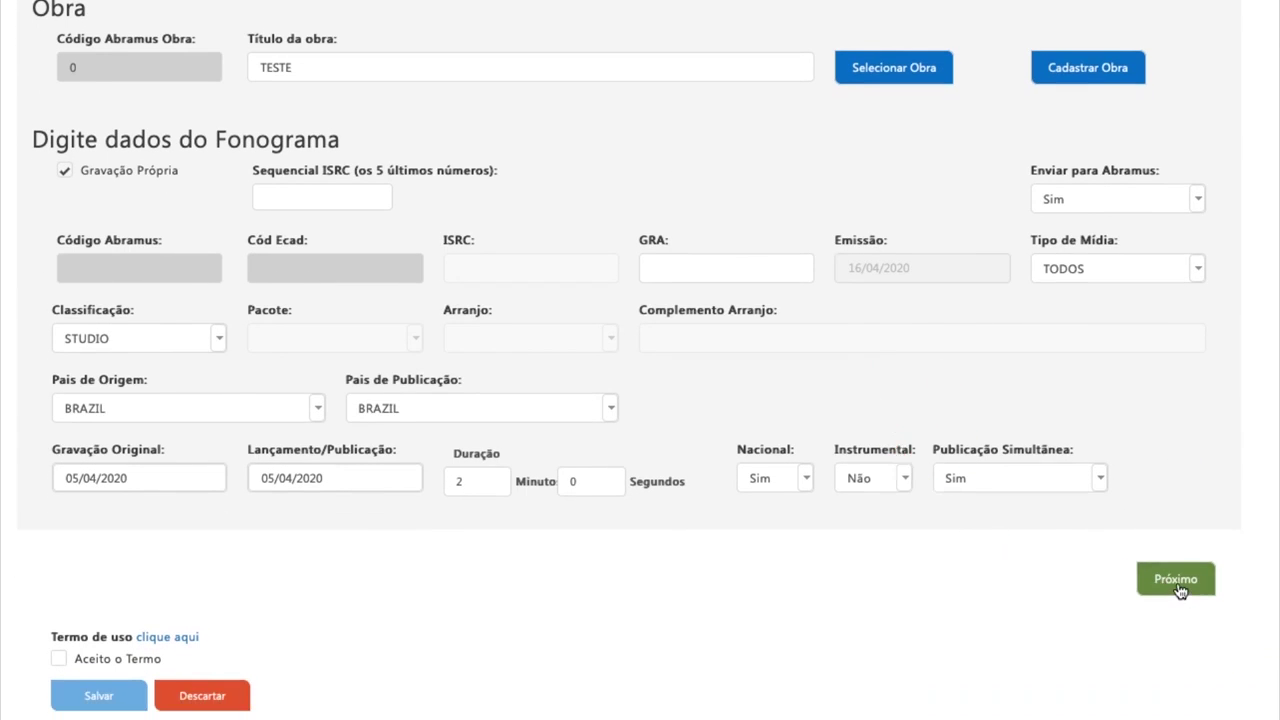
left_click(1176, 581)
scroll(1096, 337, "up", 2)
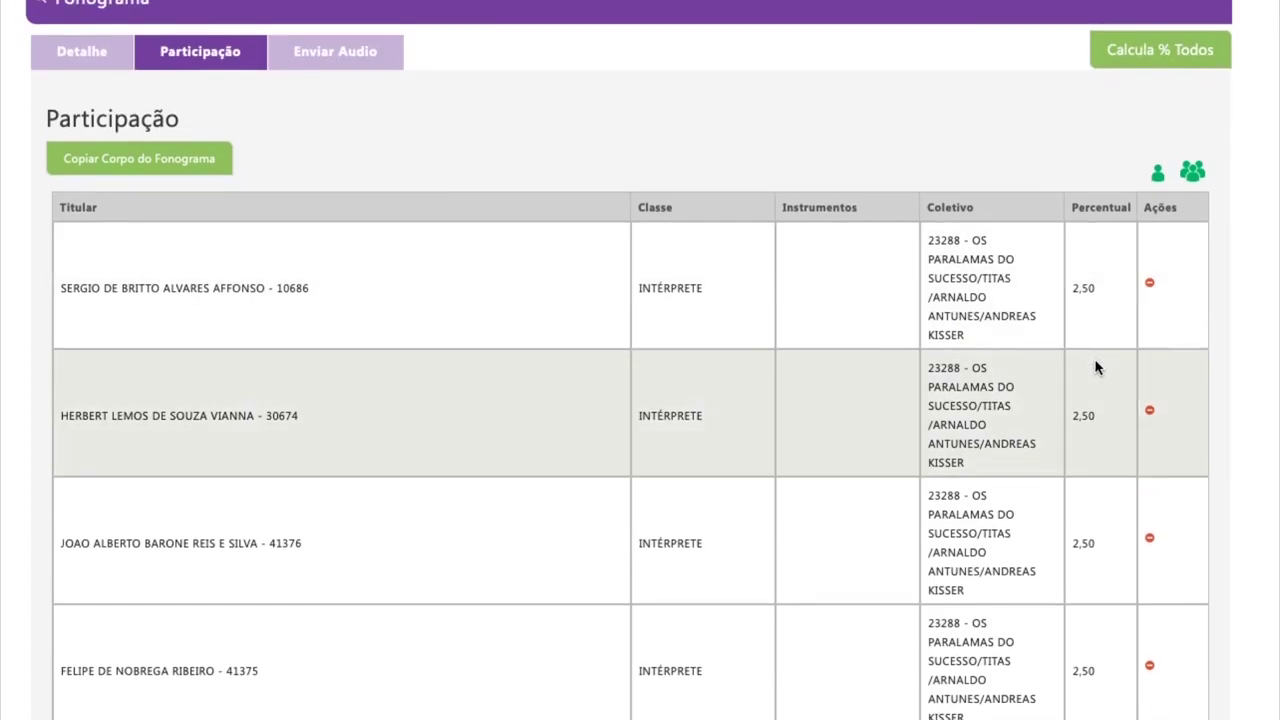
scroll(1096, 362, "down", 5)
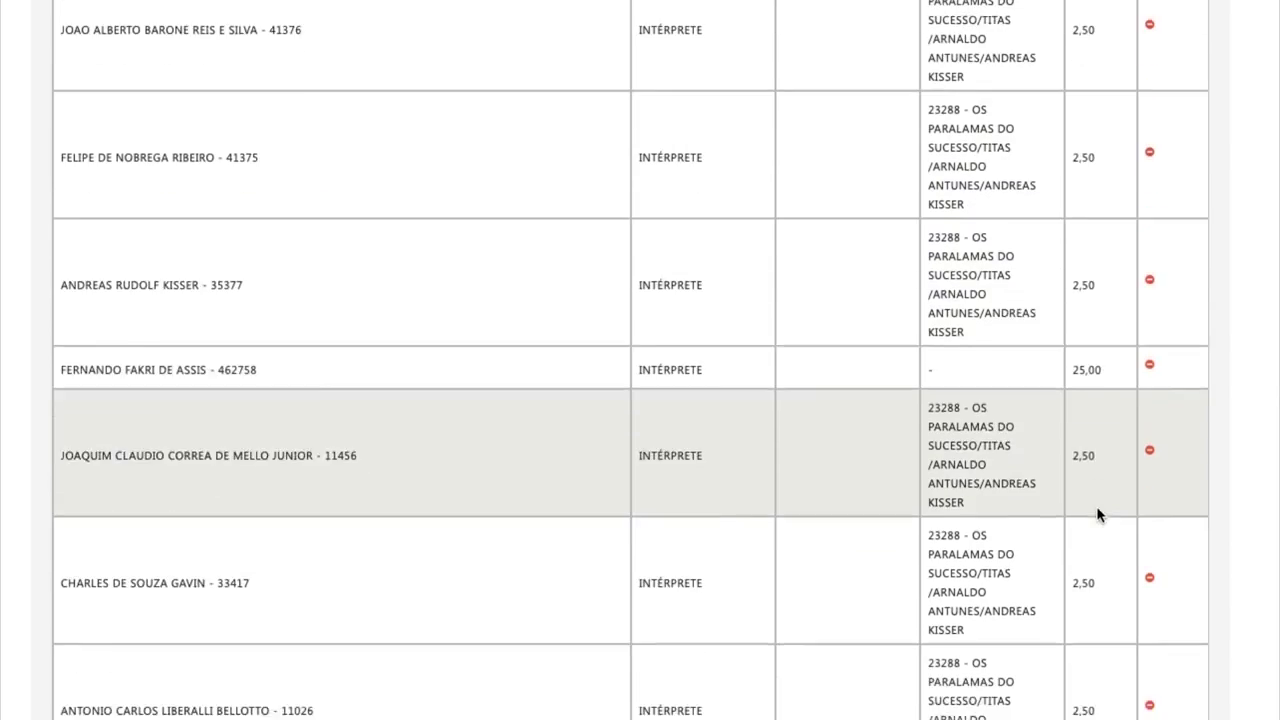
scroll(1097, 514, "down", 6)
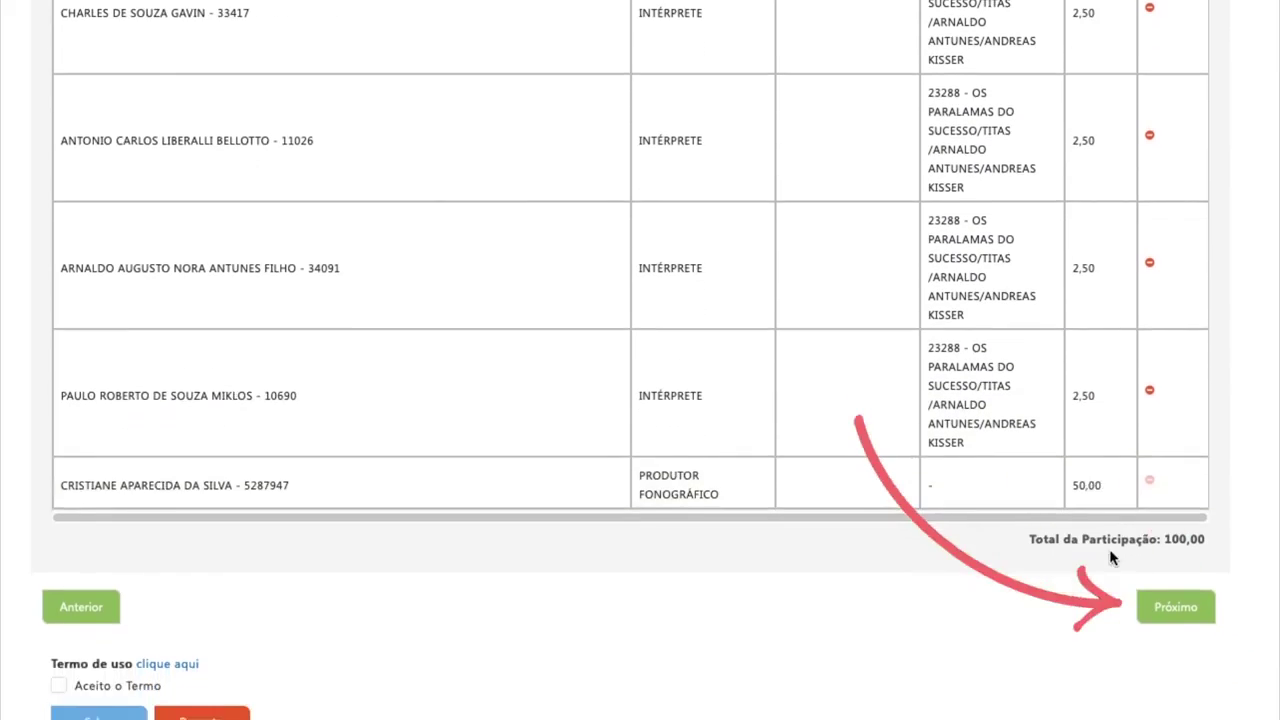
left_click(1174, 606)
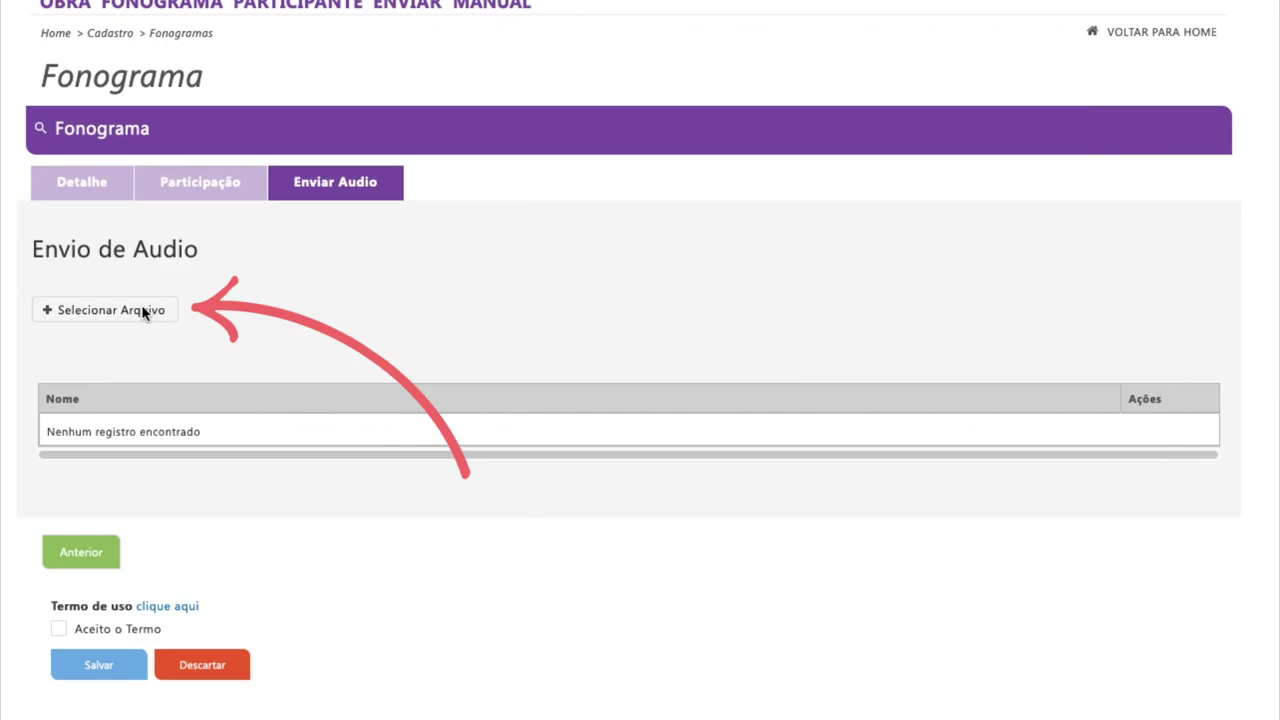
Step: Accept the terms of use and save the cloned phonogram
left_click(146, 311)
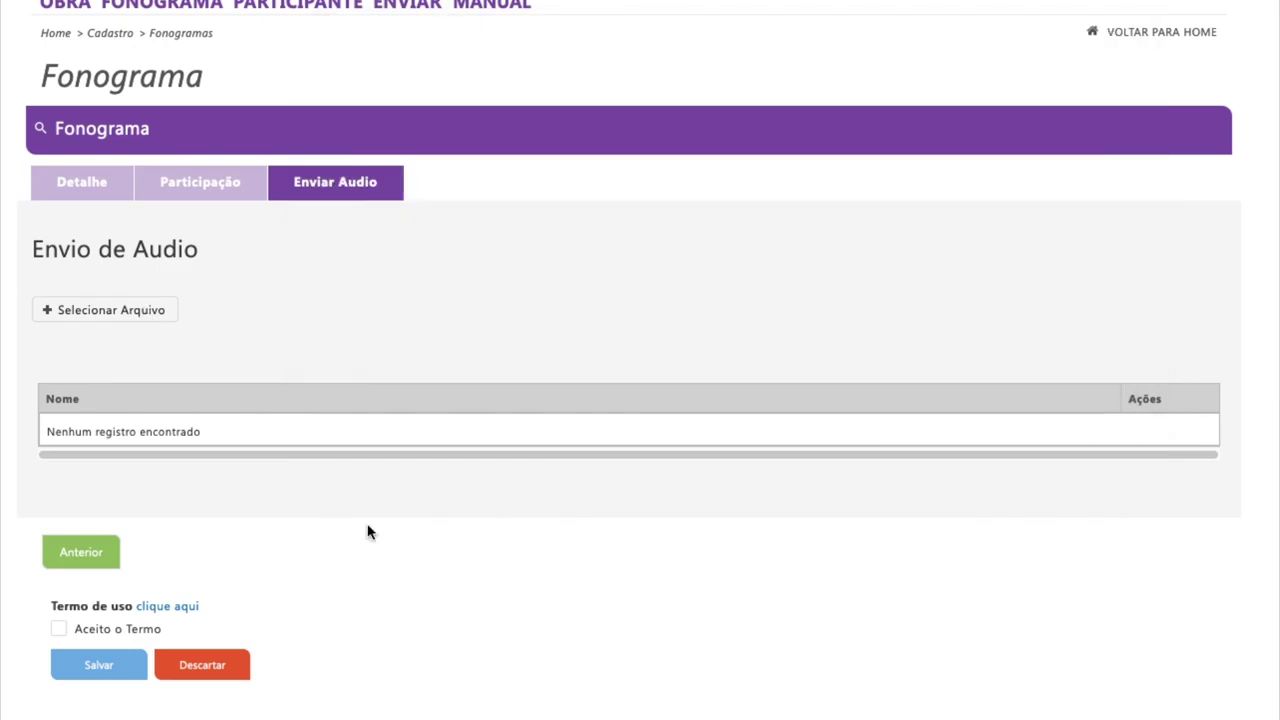
left_click(58, 628)
left_click(109, 668)
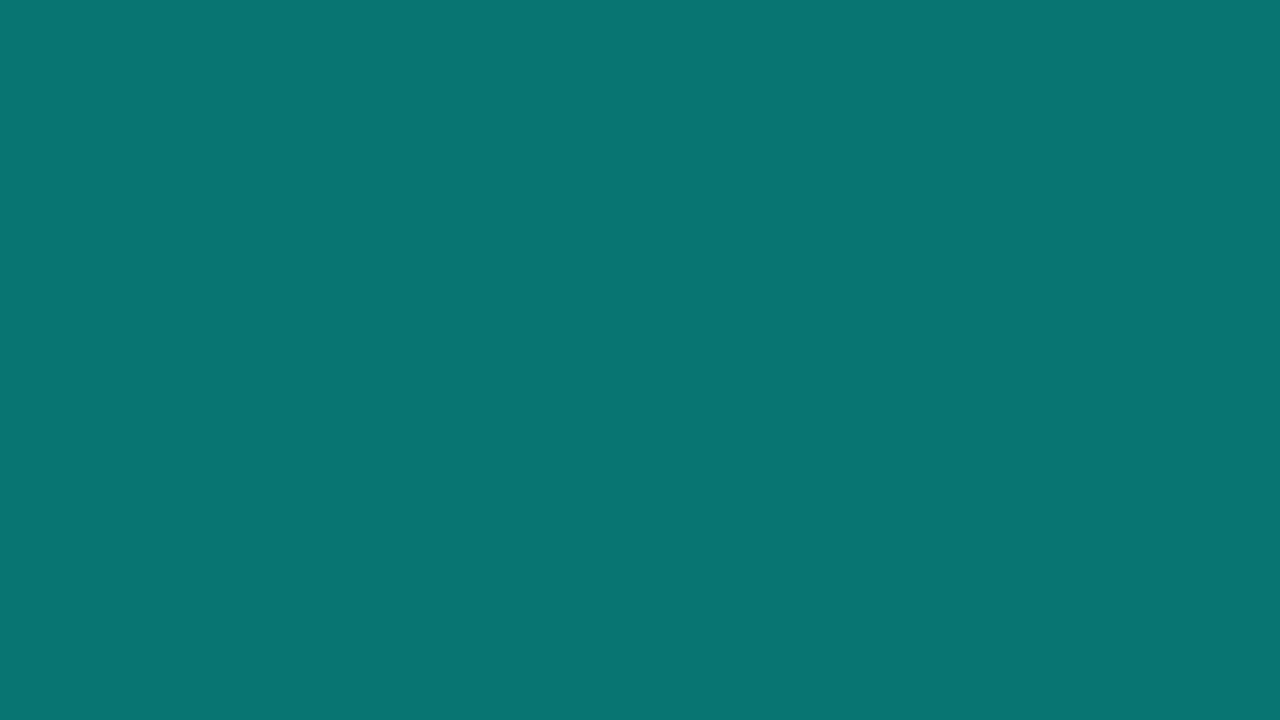